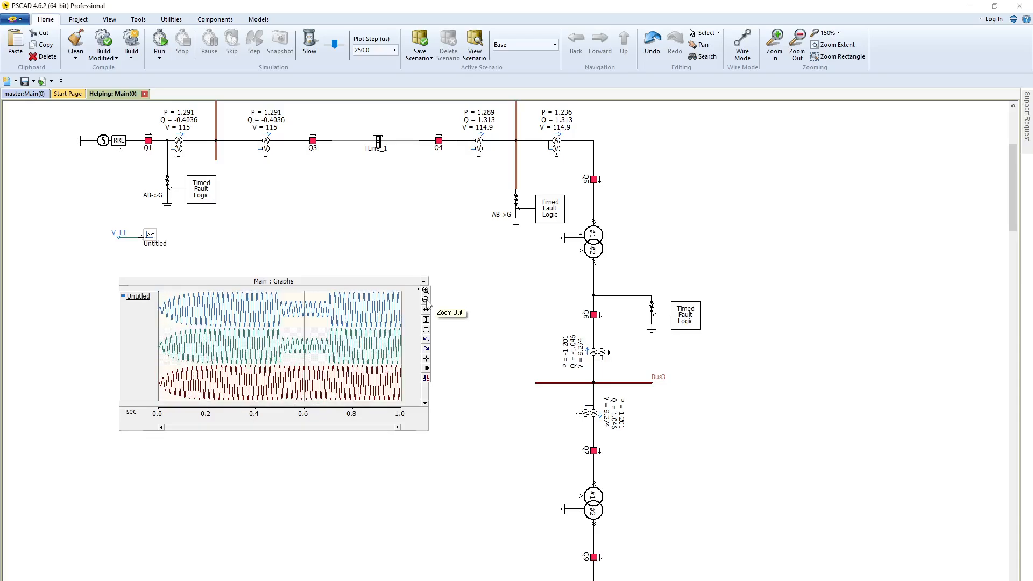
Place an On-Line Frequency Scanner (FFT) block in the empty area to the right of the circuit
{"action": "left_click", "coordinate": [426, 302]}
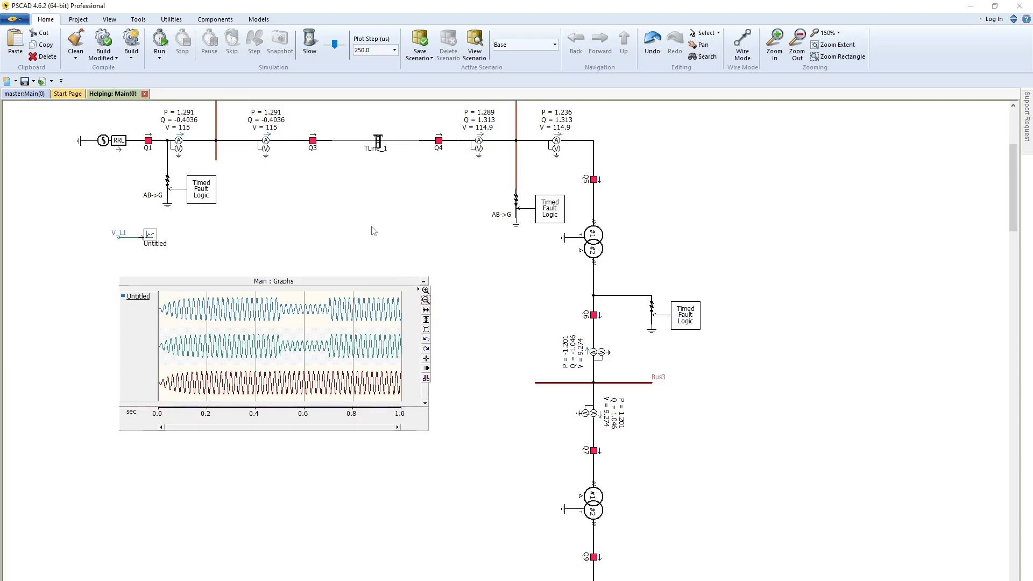
{"action": "left_click", "coordinate": [207, 21]}
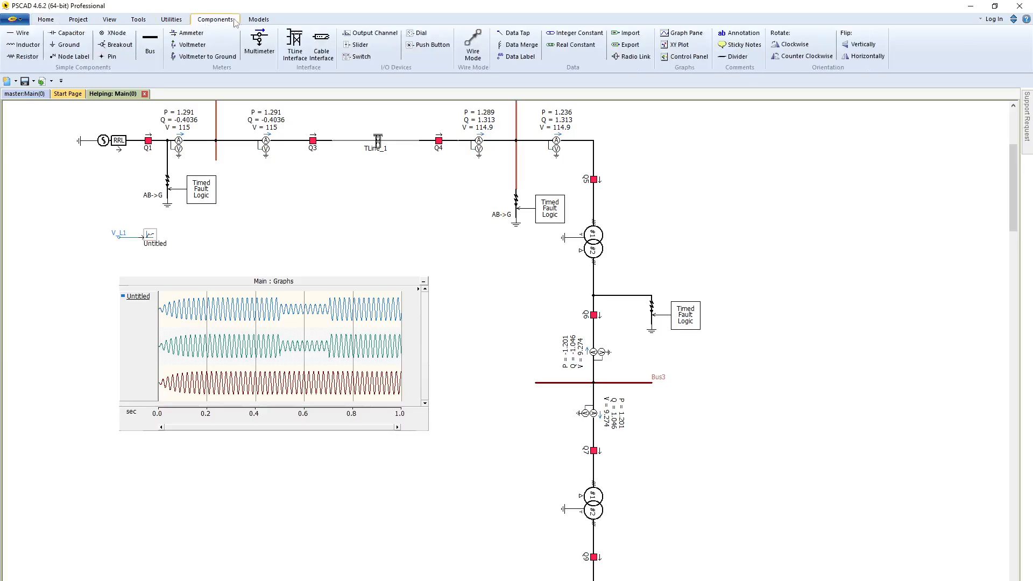
{"action": "left_click", "coordinate": [258, 19]}
{"action": "left_click", "coordinate": [67, 47]}
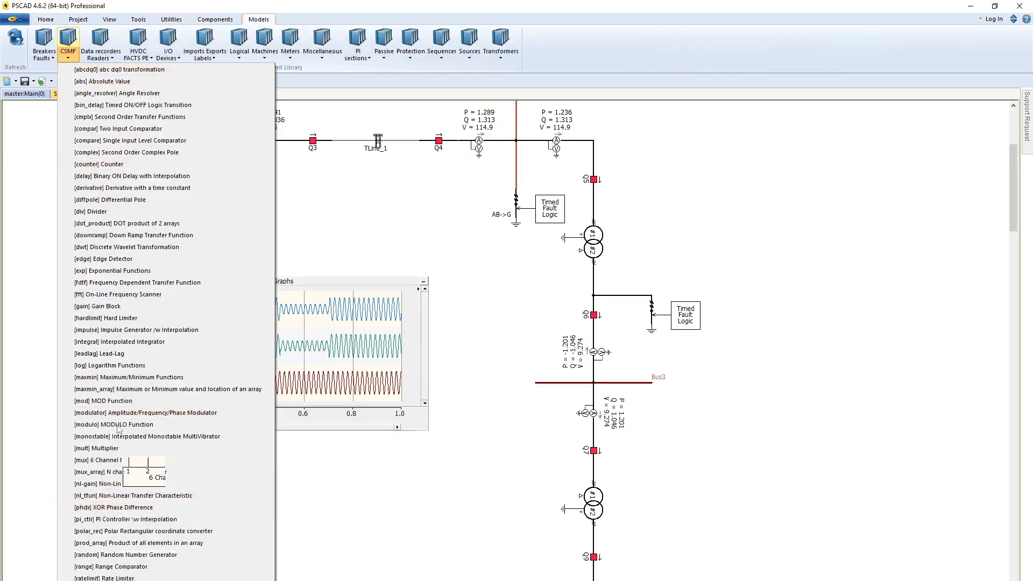
{"action": "left_click", "coordinate": [111, 294]}
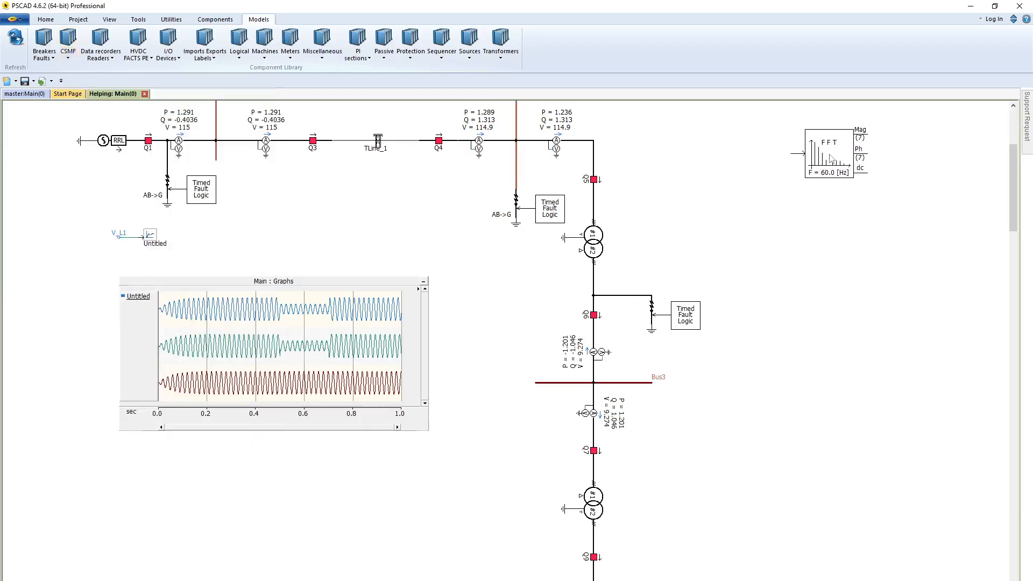
{"action": "left_click", "coordinate": [845, 159]}
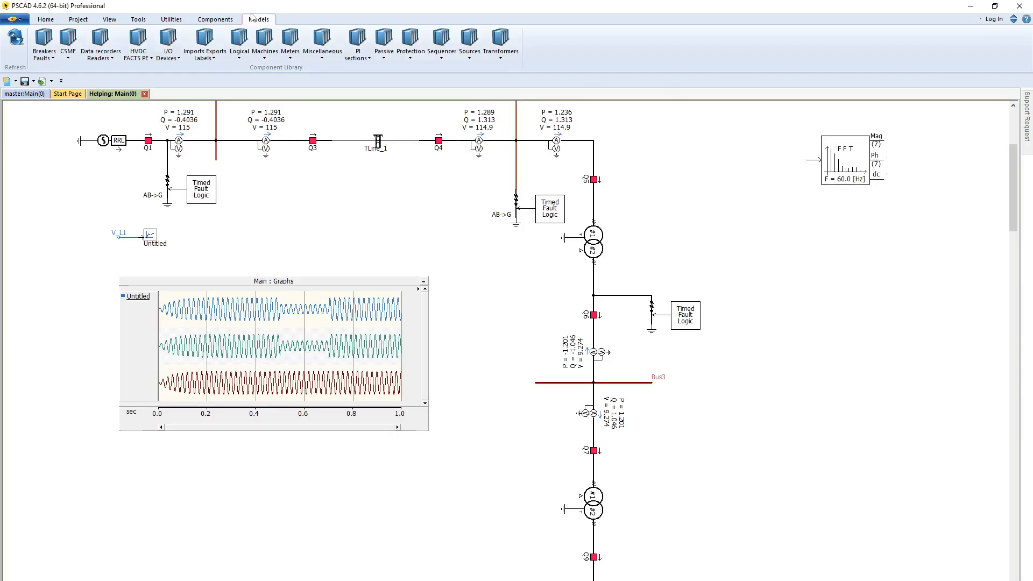
Copy the V_L1 data label from the graph's output channel and place the copy beside the FFT block's input
{"action": "left_click", "coordinate": [215, 20]}
{"action": "left_click", "coordinate": [122, 234]}
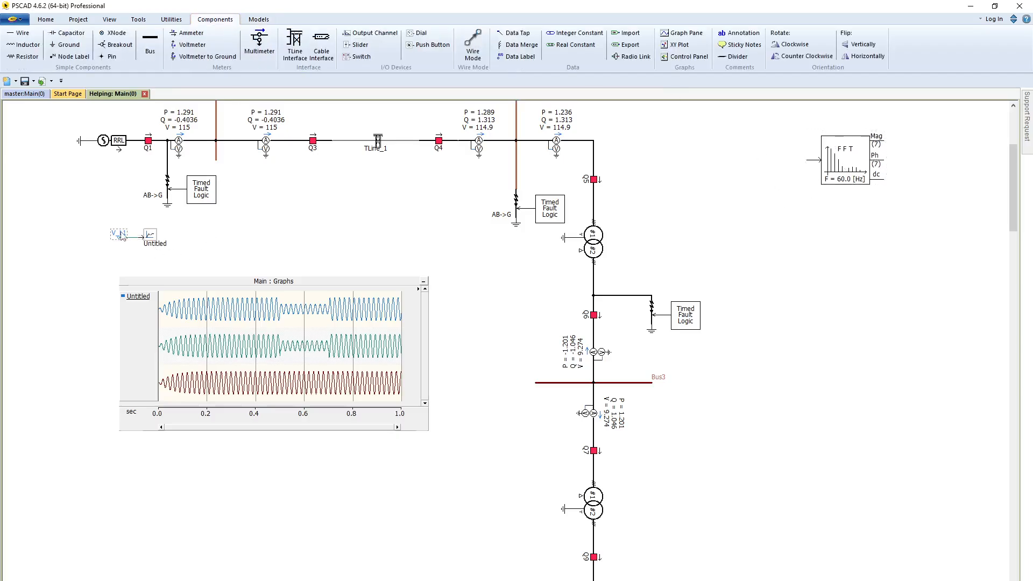
{"action": "right_click", "coordinate": [777, 162]}
{"action": "left_click", "coordinate": [801, 204]}
{"action": "left_click", "coordinate": [774, 160]}
Check the signal names assigned in the multimeter between Bus1 and breaker Q3
{"action": "double_click", "coordinate": [260, 144]}
{"action": "left_click", "coordinate": [458, 200]}
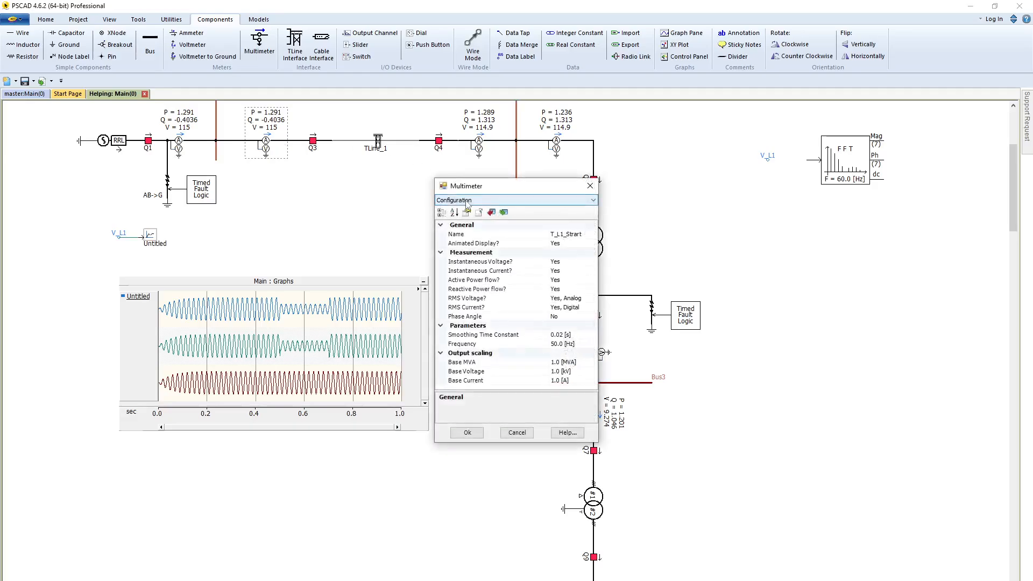
{"action": "left_click", "coordinate": [455, 217]}
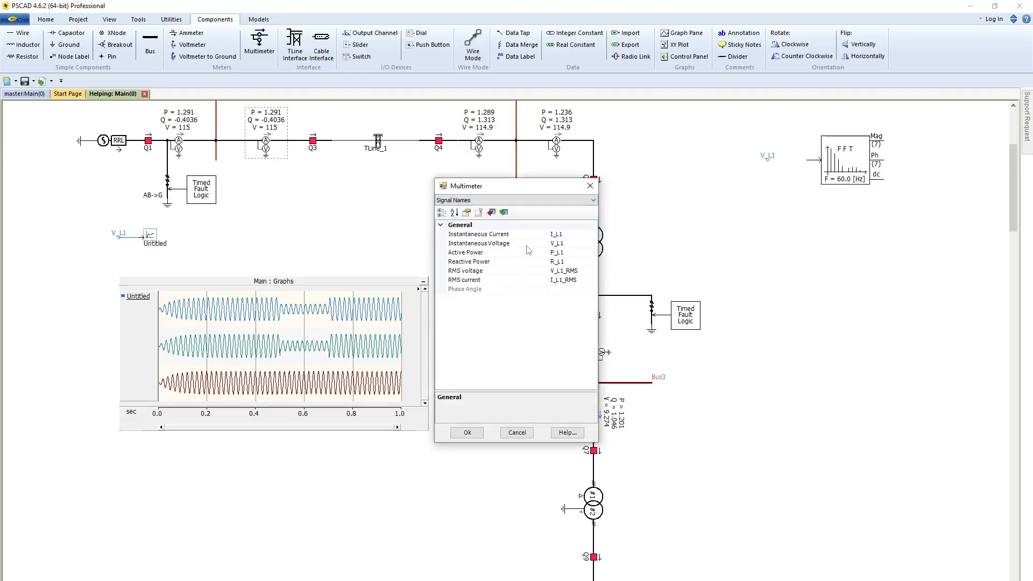
{"action": "left_click", "coordinate": [467, 433]}
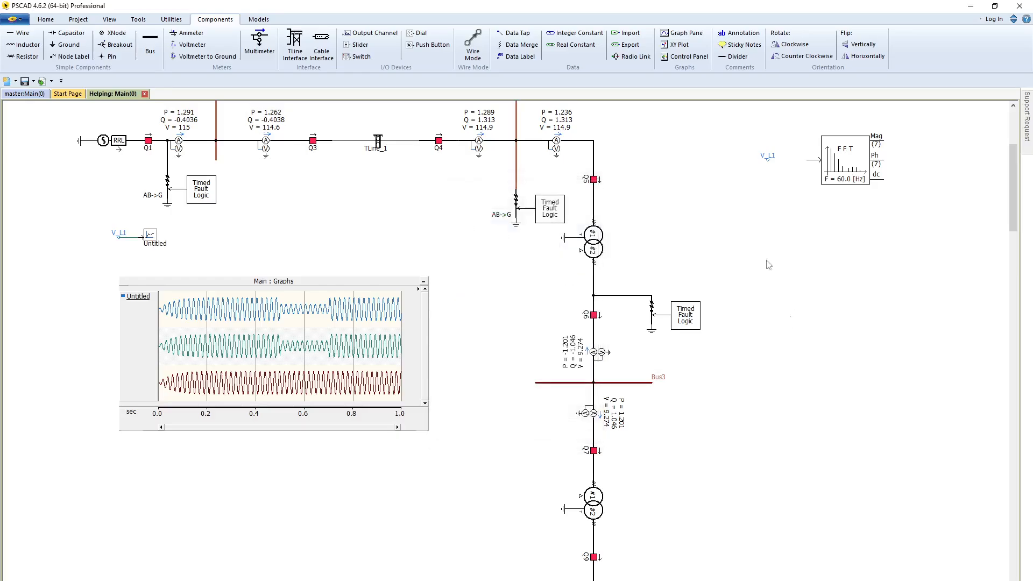
Wire the copied V_L1 label to the input of the FFT block
{"action": "left_click", "coordinate": [472, 44]}
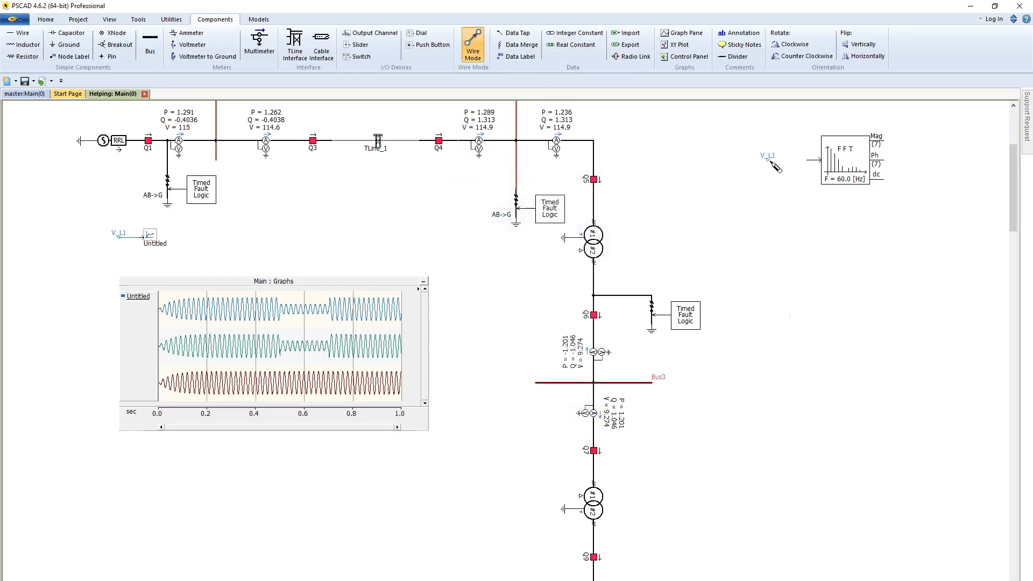
{"action": "left_click", "coordinate": [771, 161]}
{"action": "right_click", "coordinate": [804, 161]}
{"action": "key", "text": "Escape"}
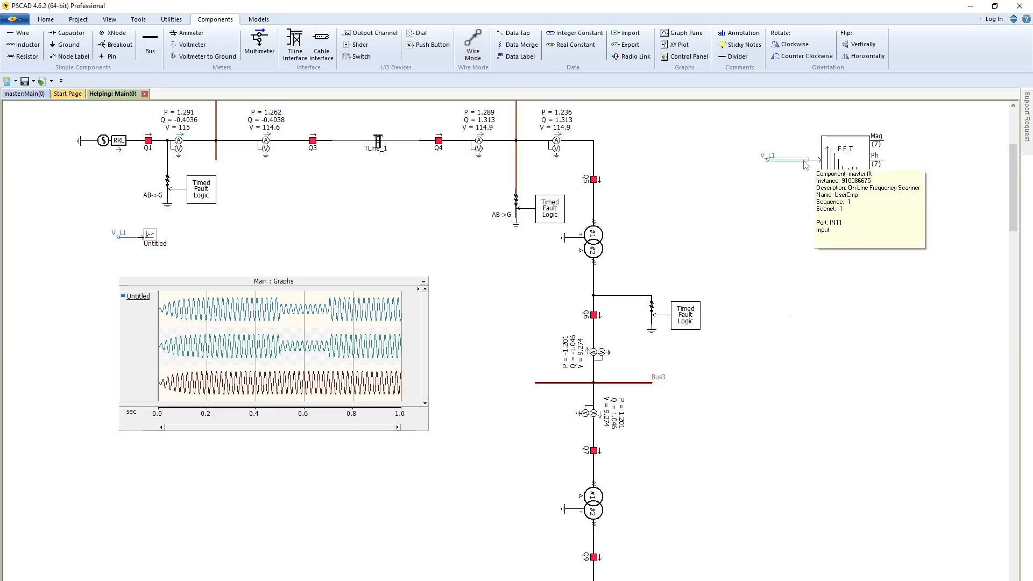
Check the voltage source's base frequency, and configure the FFT block for 50 Hz and three-phase operation
{"action": "double_click", "coordinate": [110, 141]}
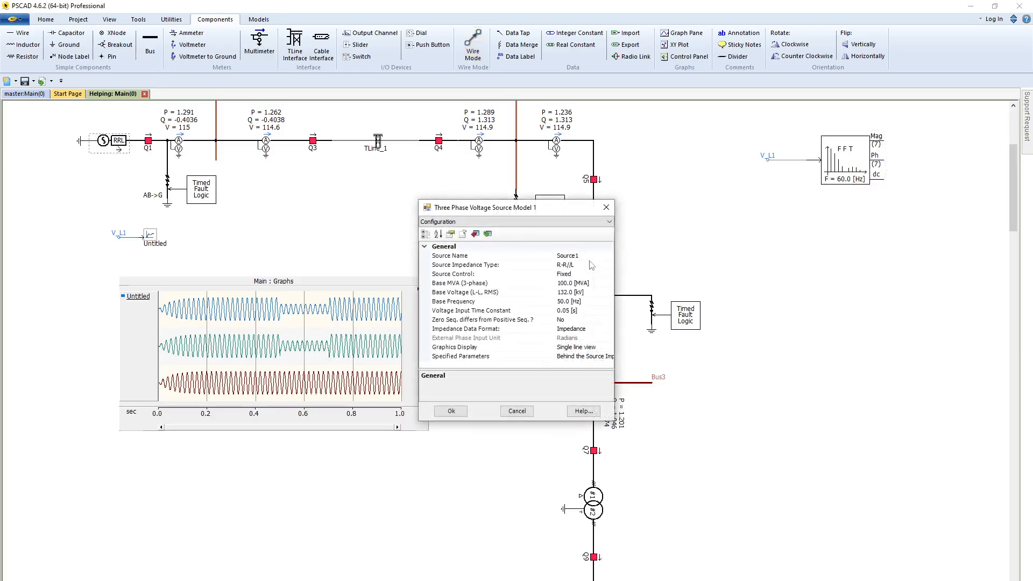
{"action": "left_click", "coordinate": [606, 207]}
{"action": "double_click", "coordinate": [853, 171]}
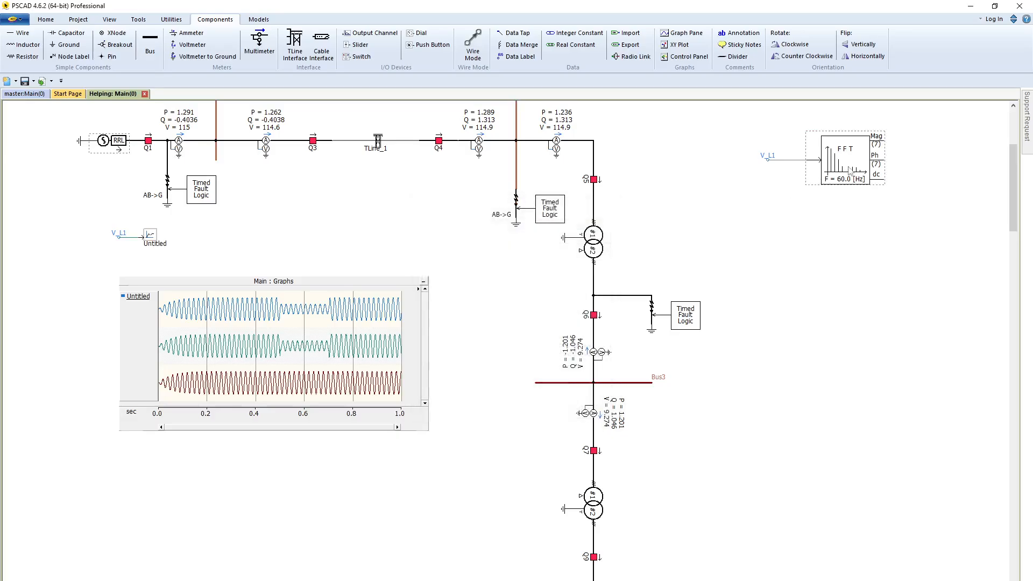
{"action": "left_click", "coordinate": [571, 273]}
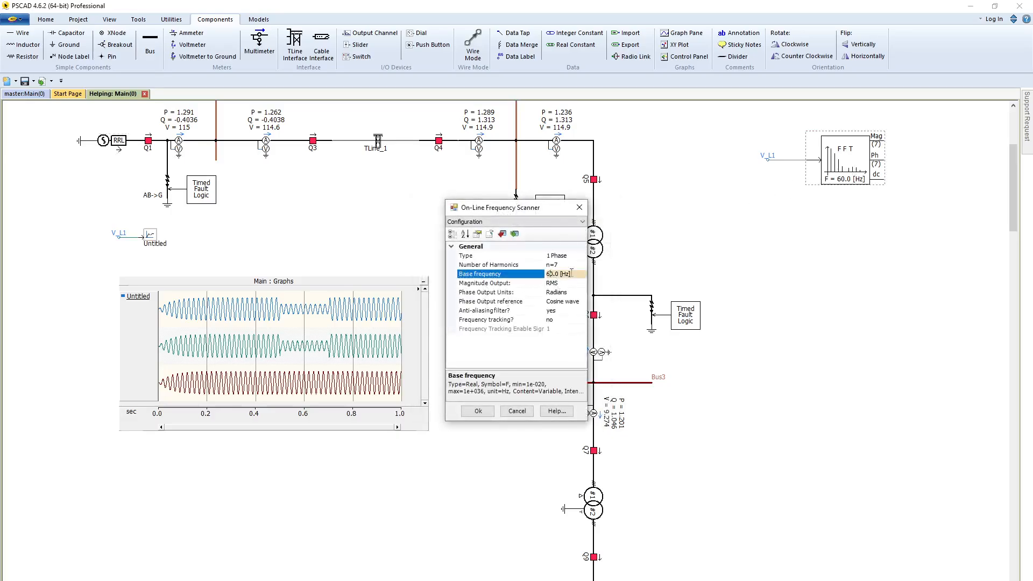
{"action": "key", "text": "BackSpace"}
{"action": "type", "text": "5"}
{"action": "left_click", "coordinate": [583, 256]}
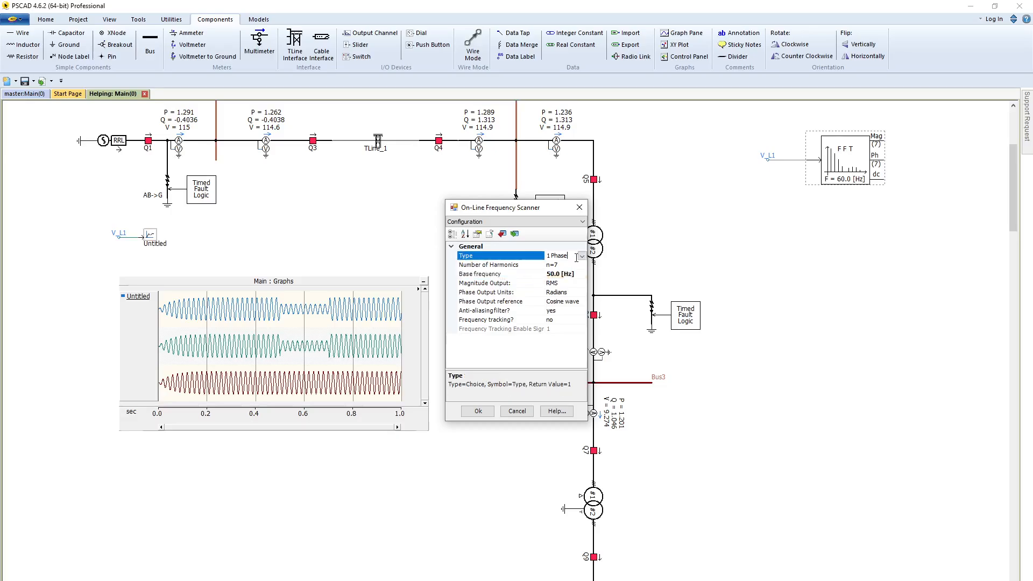
{"action": "left_click", "coordinate": [582, 256]}
{"action": "left_click", "coordinate": [545, 299]}
{"action": "left_click", "coordinate": [481, 411]}
Add a data tap near the FFT block's outputs and rotate it to suit a label above it
{"action": "scroll", "coordinate": [573, 487], "scroll_direction": "right", "scroll_amount": 3}
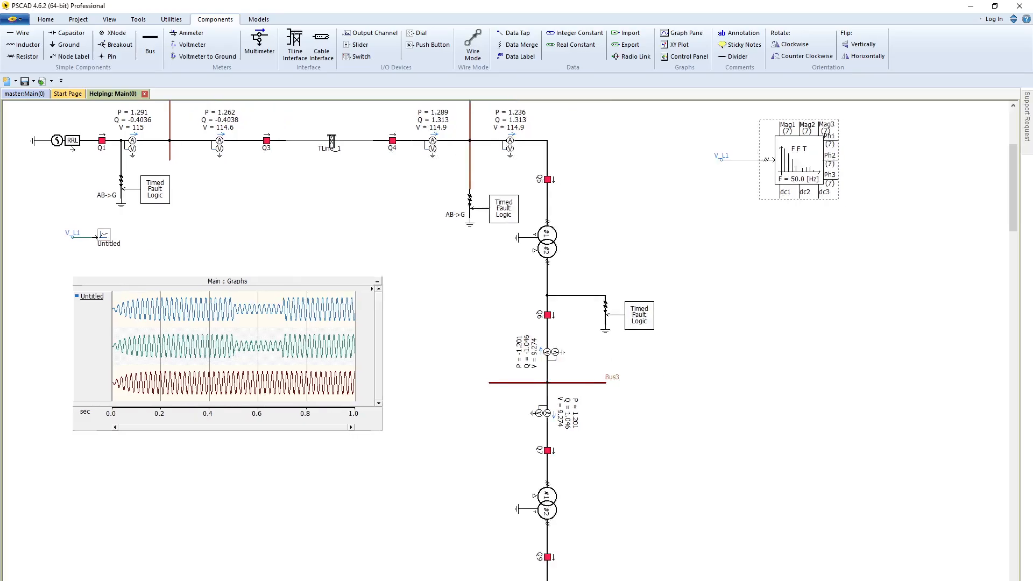
{"action": "scroll", "coordinate": [848, 264], "scroll_direction": "up", "scroll_amount": 3}
{"action": "scroll", "coordinate": [846, 265], "scroll_direction": "down", "scroll_amount": 2}
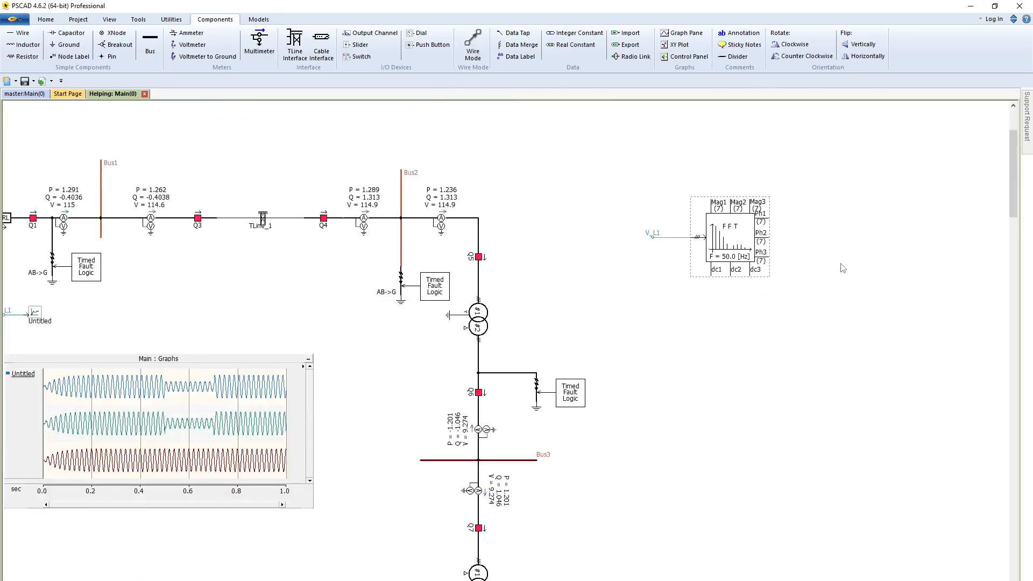
{"action": "left_click", "coordinate": [511, 33]}
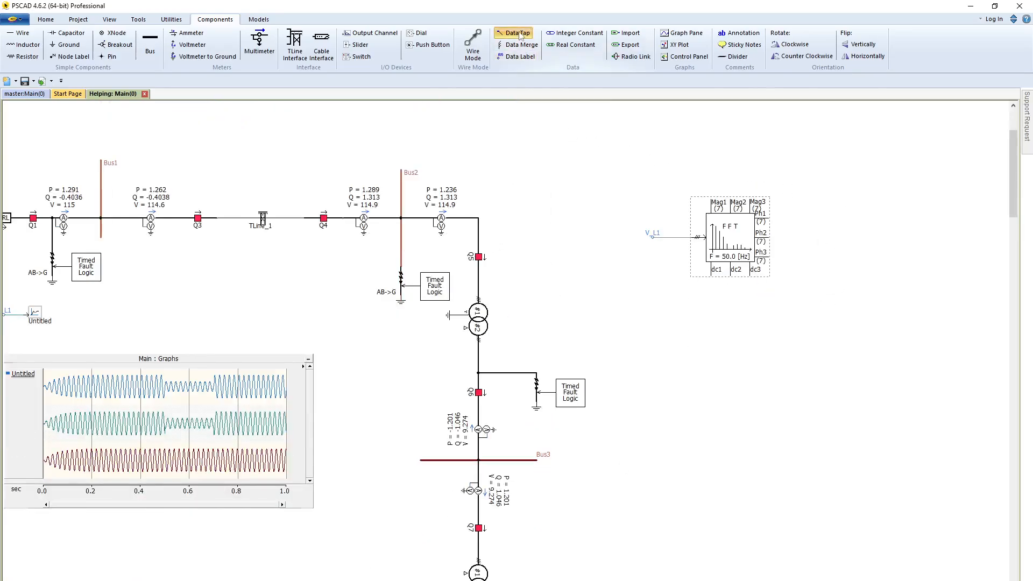
{"action": "left_click", "coordinate": [825, 184]}
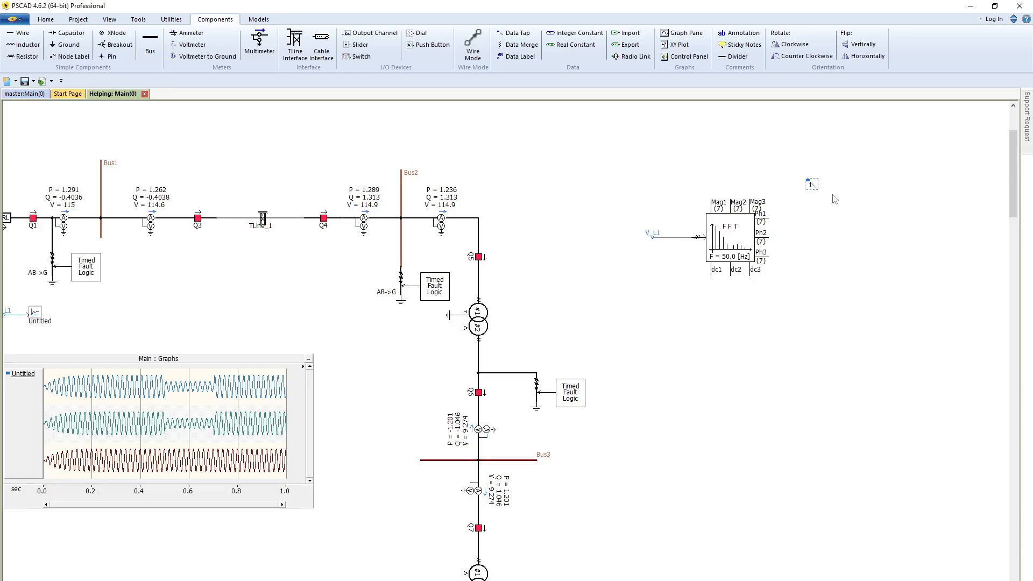
{"action": "left_click_drag", "start_coordinate": [810, 185], "coordinate": [822, 195]}
{"action": "key", "text": "r"}
{"action": "left_click", "coordinate": [835, 197]}
Attach a data label to the new data tap and name its signal vam
{"action": "left_click", "coordinate": [508, 56]}
{"action": "left_click", "coordinate": [817, 185]}
{"action": "double_click", "coordinate": [830, 190]}
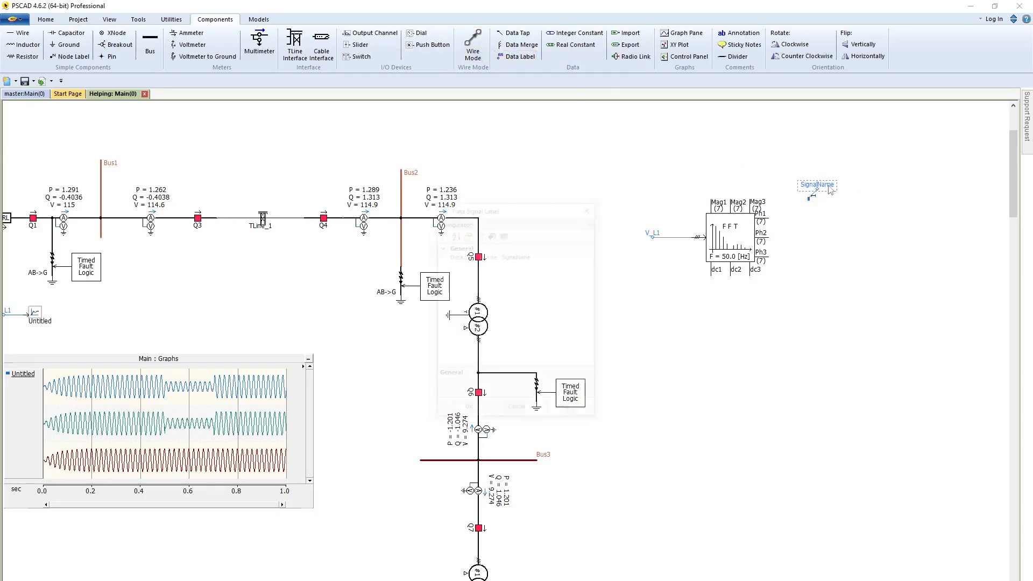
{"action": "left_click", "coordinate": [549, 255]}
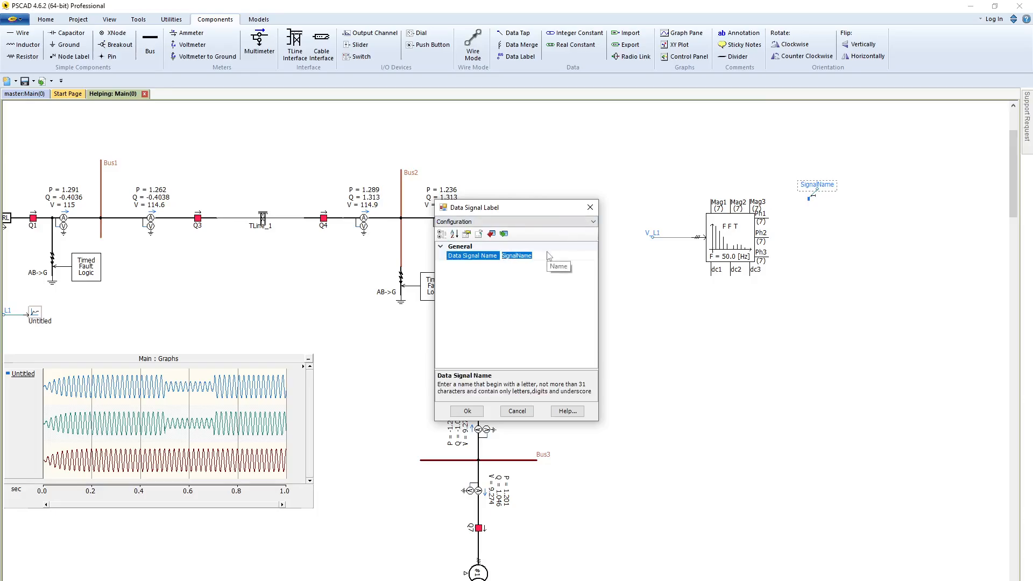
{"action": "type", "text": "vam"}
{"action": "key", "text": "Return"}
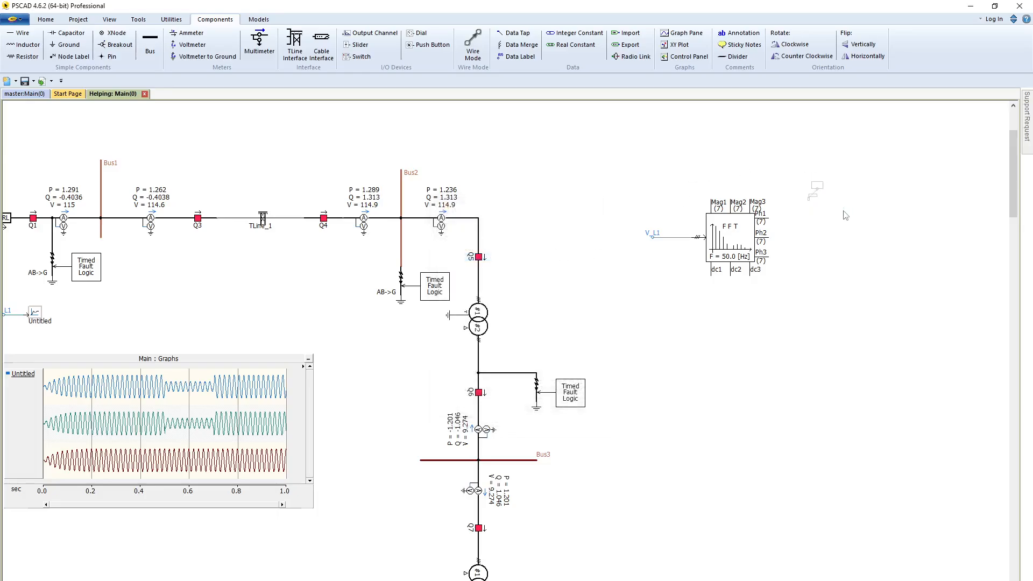
Paste two copies of the labelled vam data tap and rename their signals vbm and vcm
{"action": "key", "text": "ctrl+v"}
{"action": "key", "text": "ctrl+v"}
{"action": "double_click", "coordinate": [842, 198]}
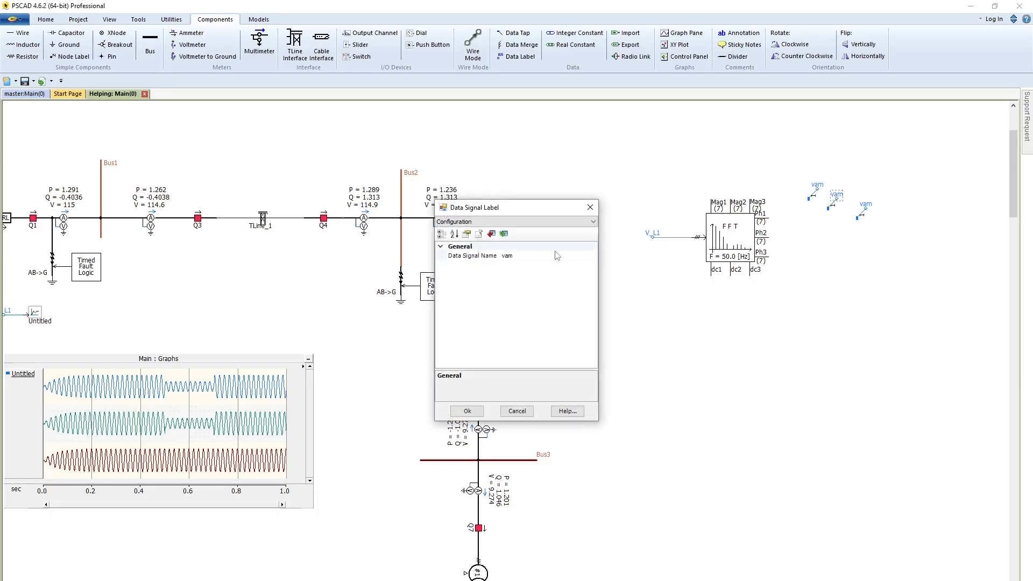
{"action": "left_click", "coordinate": [508, 256]}
{"action": "type", "text": "b"}
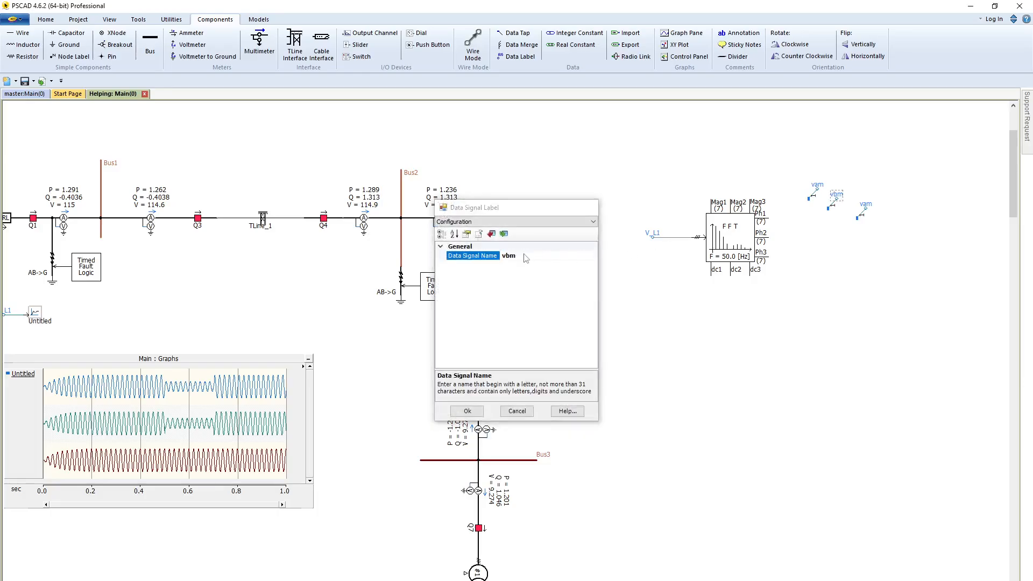
{"action": "key", "text": "Return"}
{"action": "double_click", "coordinate": [867, 207]}
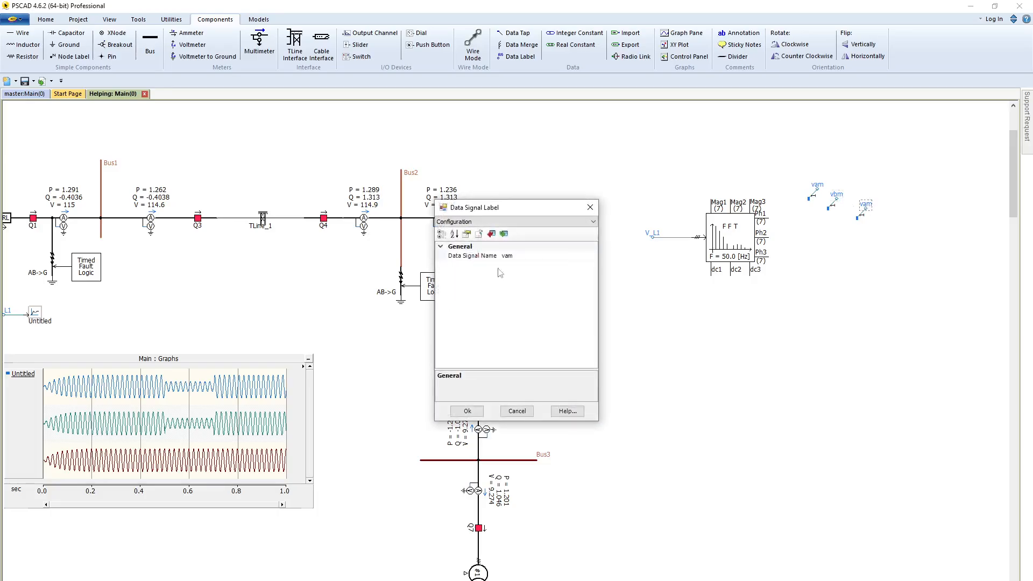
{"action": "left_click", "coordinate": [508, 257]}
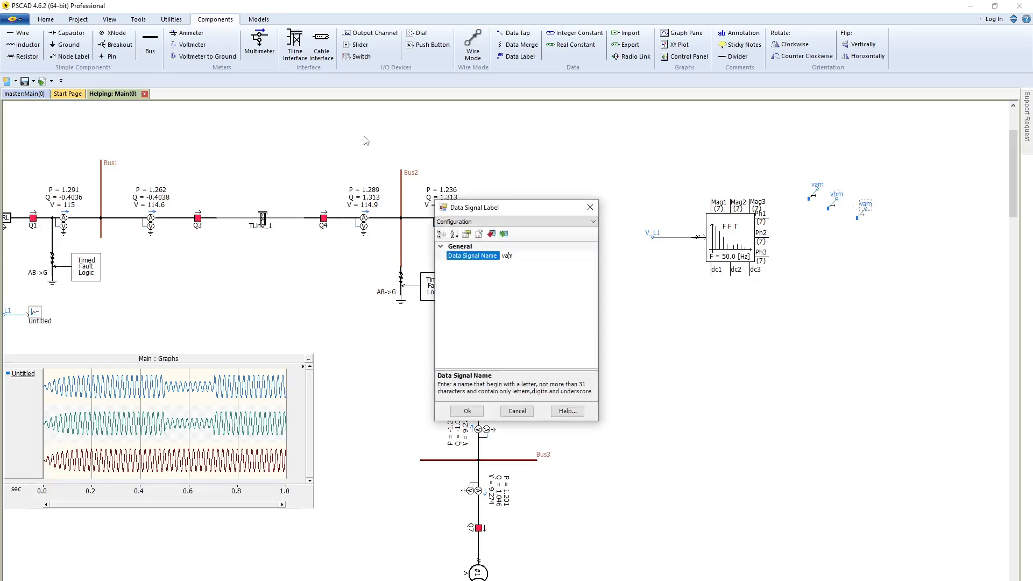
{"action": "type", "text": "c"}
{"action": "key", "text": "Return"}
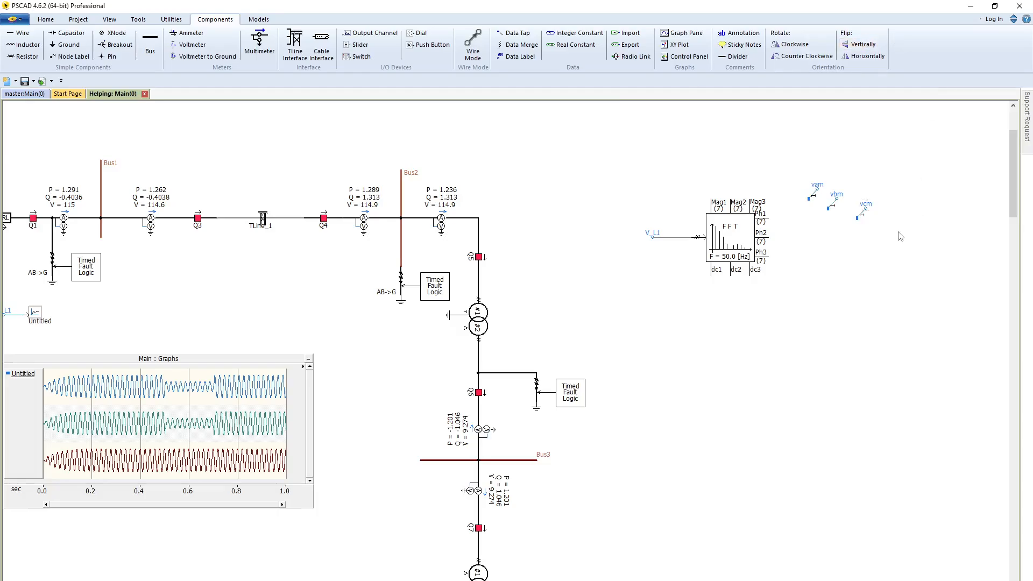
Duplicate the three labelled data taps as a group and rename the copied vam signal vap
{"action": "left_click_drag", "start_coordinate": [794, 161], "coordinate": [900, 233]}
{"action": "key", "text": "ctrl+v"}
{"action": "double_click", "coordinate": [798, 223]}
{"action": "left_click", "coordinate": [520, 258]}
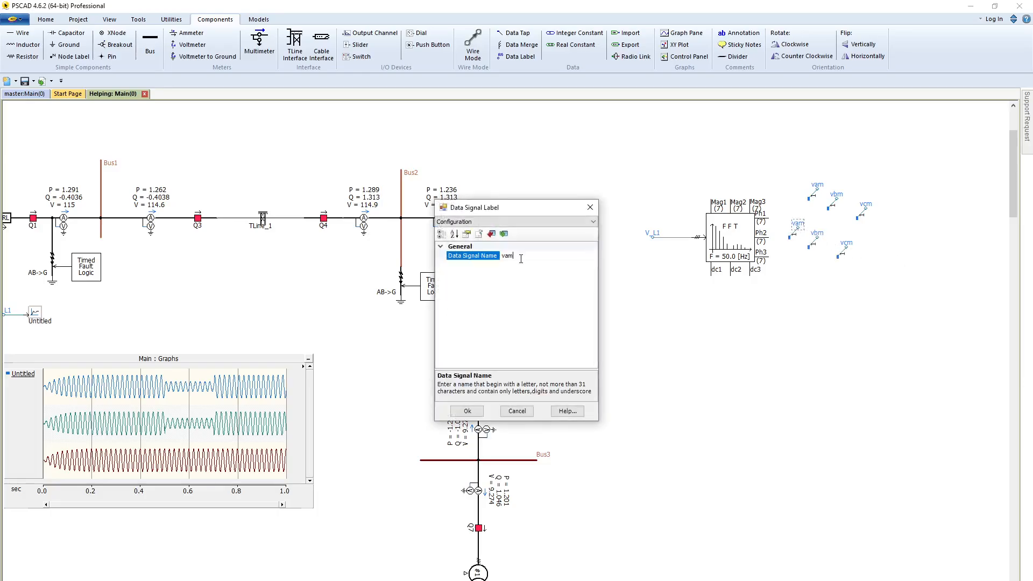
{"action": "type", "text": "p"}
{"action": "key", "text": "Return"}
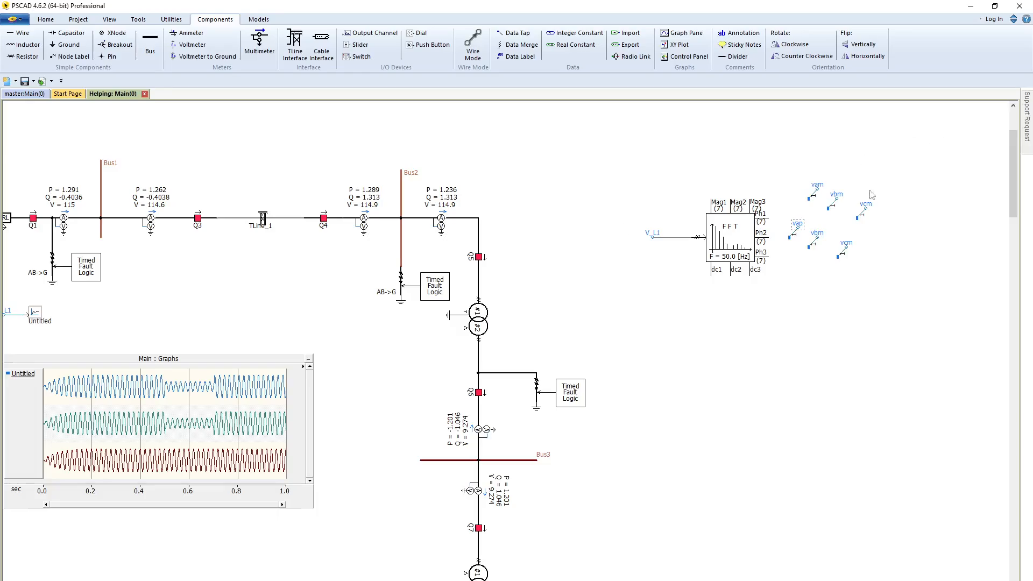
Rename the other two copied signal labels vbp and vcp
{"action": "double_click", "coordinate": [823, 236]}
{"action": "left_click", "coordinate": [537, 255]}
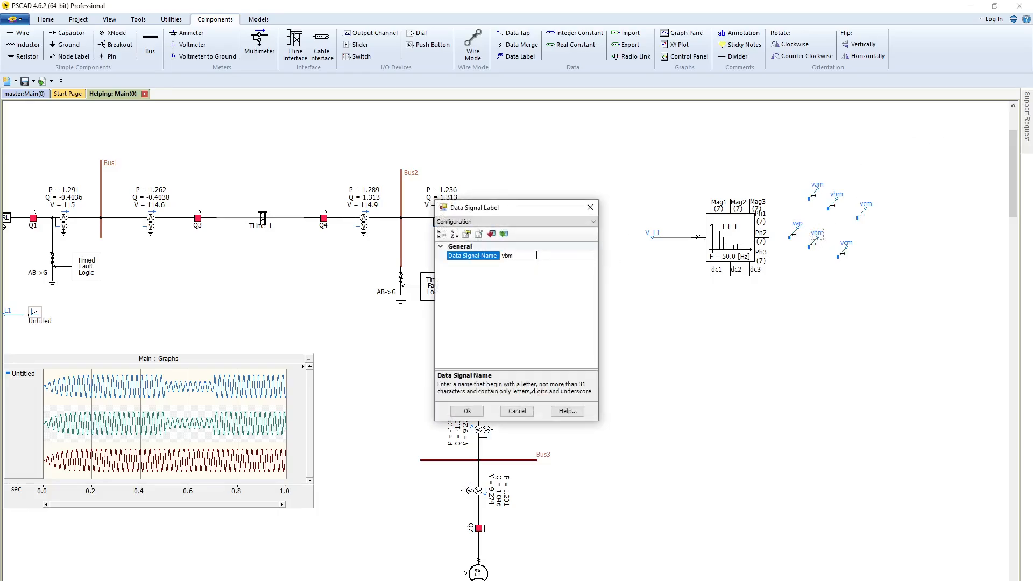
{"action": "key", "text": "Return"}
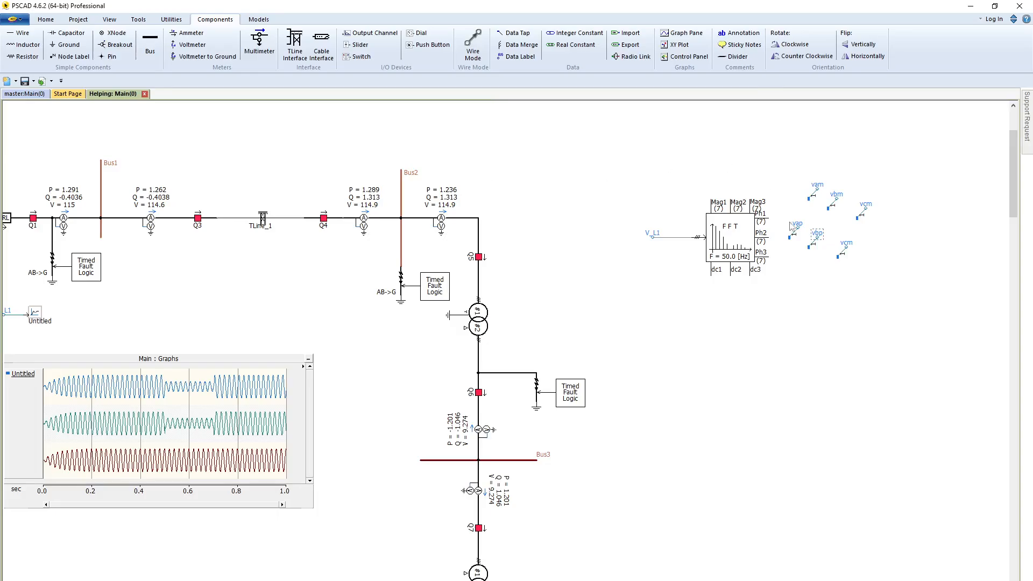
{"action": "double_click", "coordinate": [847, 246]}
{"action": "left_click", "coordinate": [522, 255]}
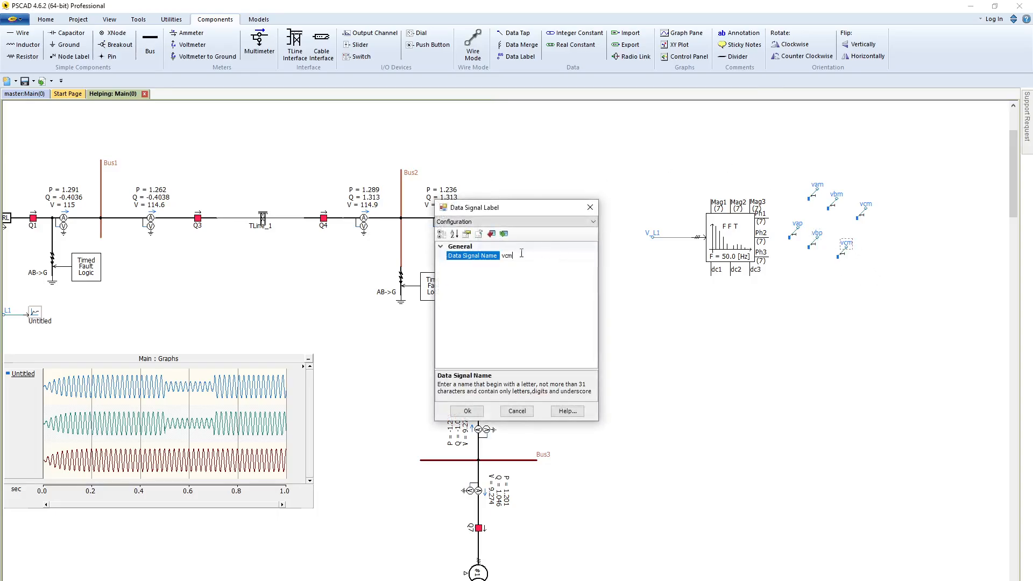
{"action": "type", "text": "vcp"}
{"action": "key", "text": "Return"}
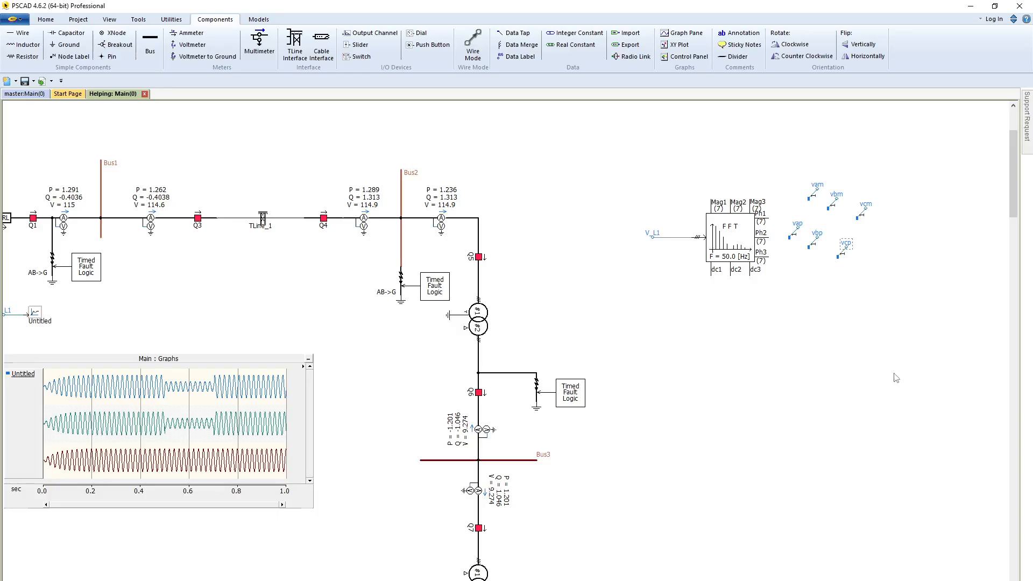
Connect the vam, vbm and vcm taps to the FFT outputs Mag1–Mag3, and vap, vbp and vcp to Ph1–Ph3
{"action": "left_click_drag", "start_coordinate": [788, 170], "coordinate": [719, 195]}
{"action": "left_click_drag", "start_coordinate": [816, 174], "coordinate": [850, 220]}
{"action": "left_click_drag", "start_coordinate": [799, 175], "coordinate": [738, 195]}
{"action": "left_click_drag", "start_coordinate": [834, 177], "coordinate": [778, 248]}
{"action": "left_click", "coordinate": [859, 251]}
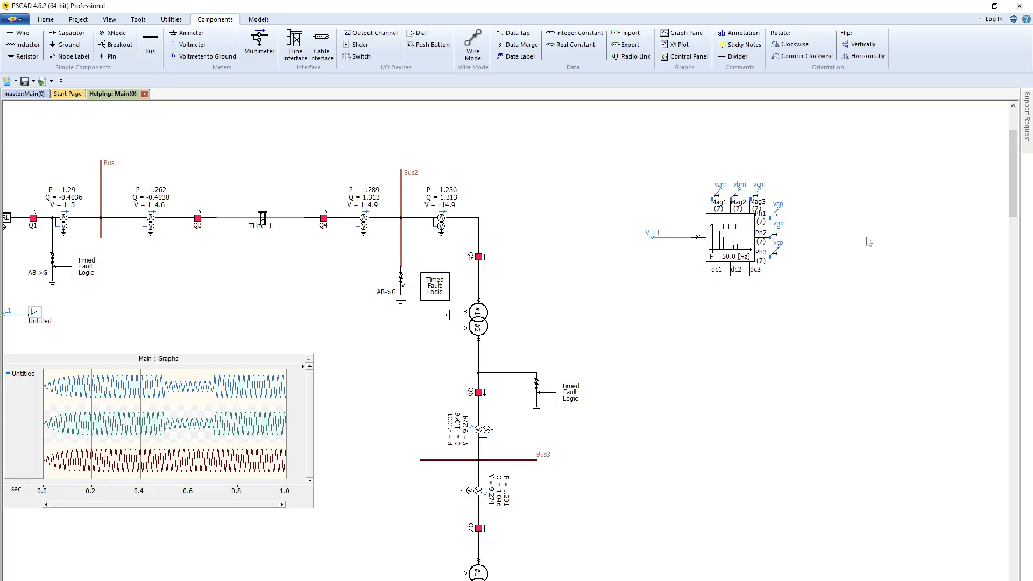
{"action": "left_click", "coordinate": [46, 19]}
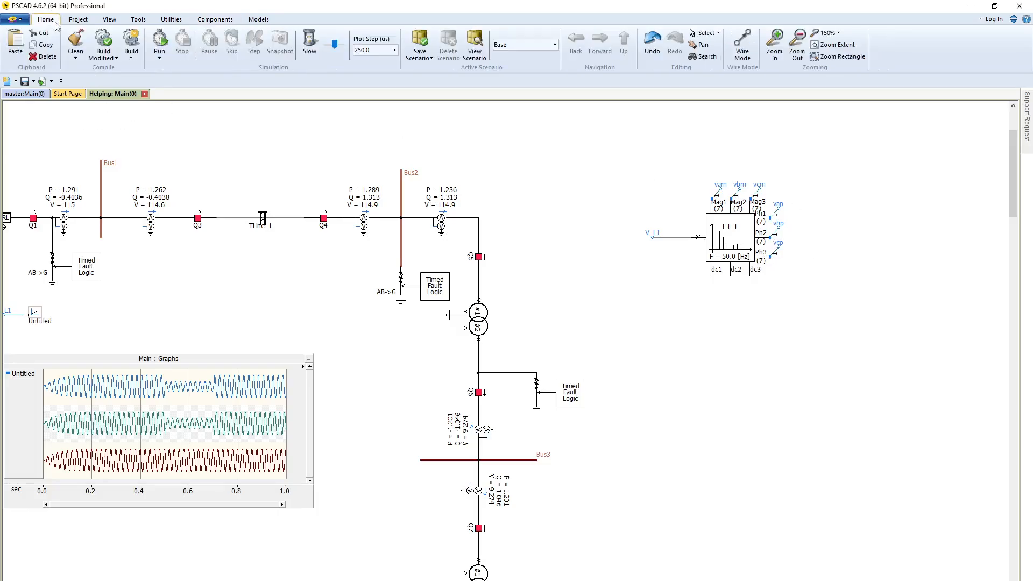
Build the modified project and open the Protection page of the master library
{"action": "left_click", "coordinate": [152, 46]}
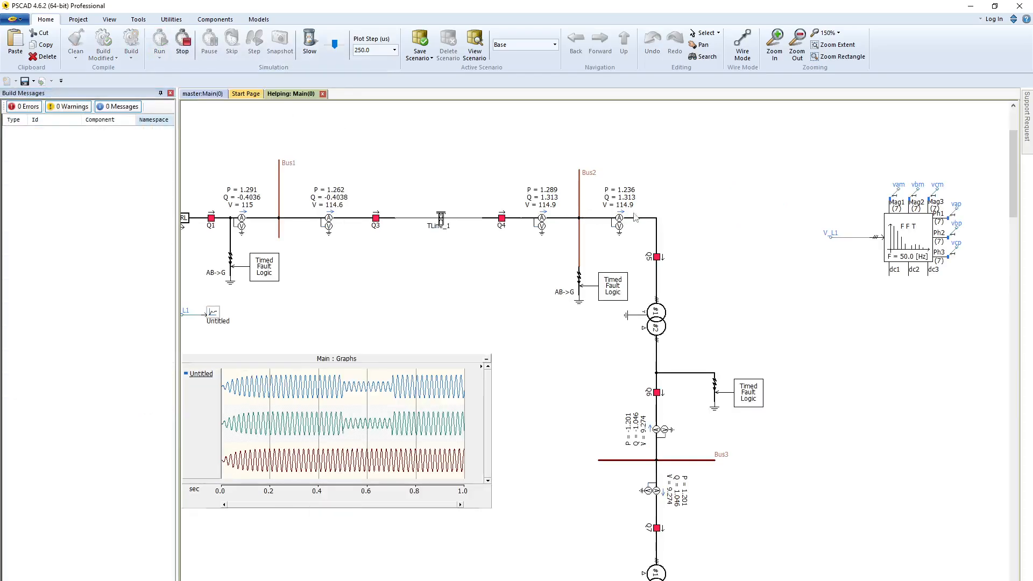
{"action": "left_click", "coordinate": [209, 97]}
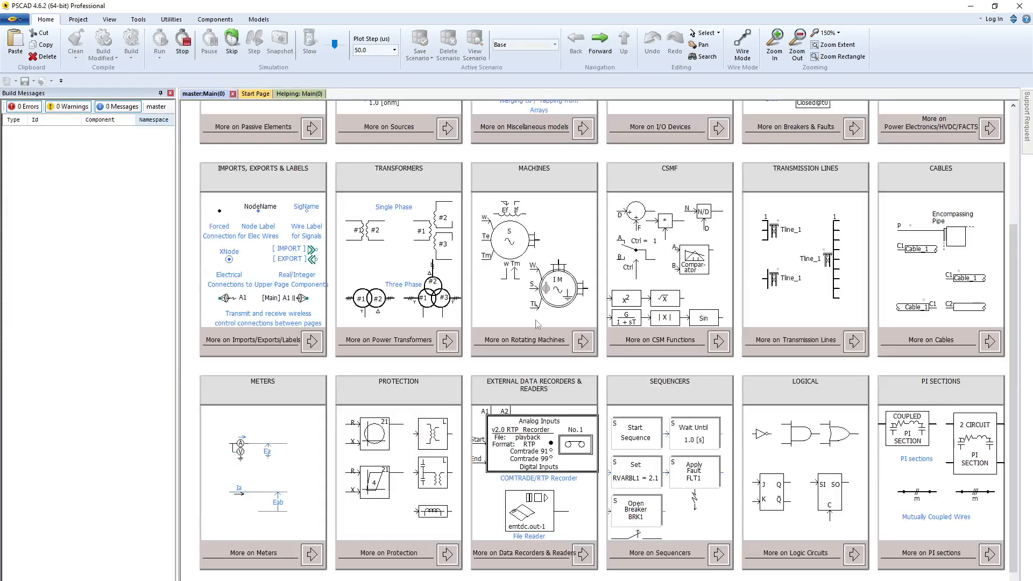
{"action": "double_click", "coordinate": [401, 558]}
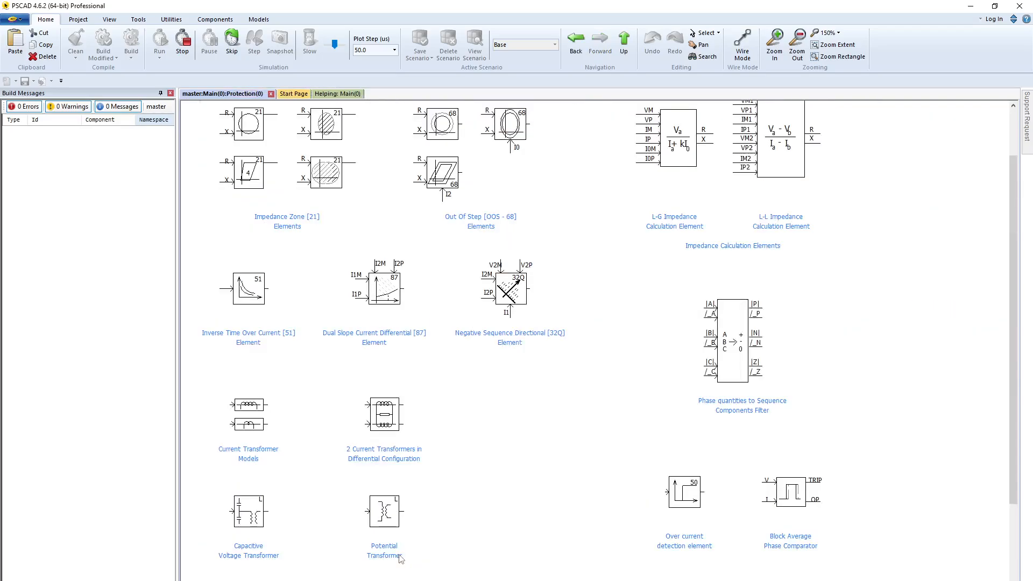
Copy the Phase quantities to Sequence Components Filter from the Protection library and place it below the FFT block in the Helping project
{"action": "left_click", "coordinate": [742, 361]}
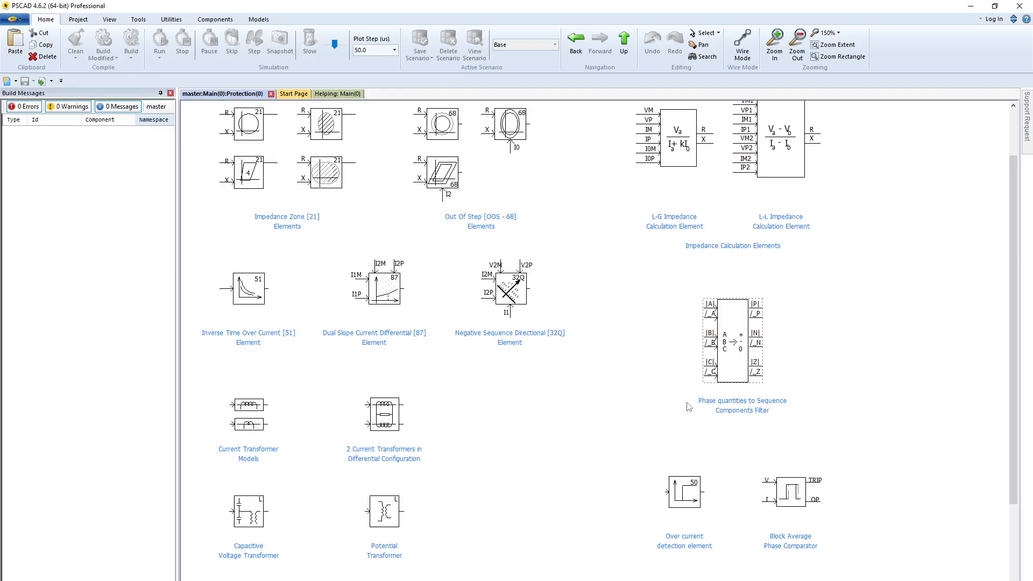
{"action": "double_click", "coordinate": [723, 353]}
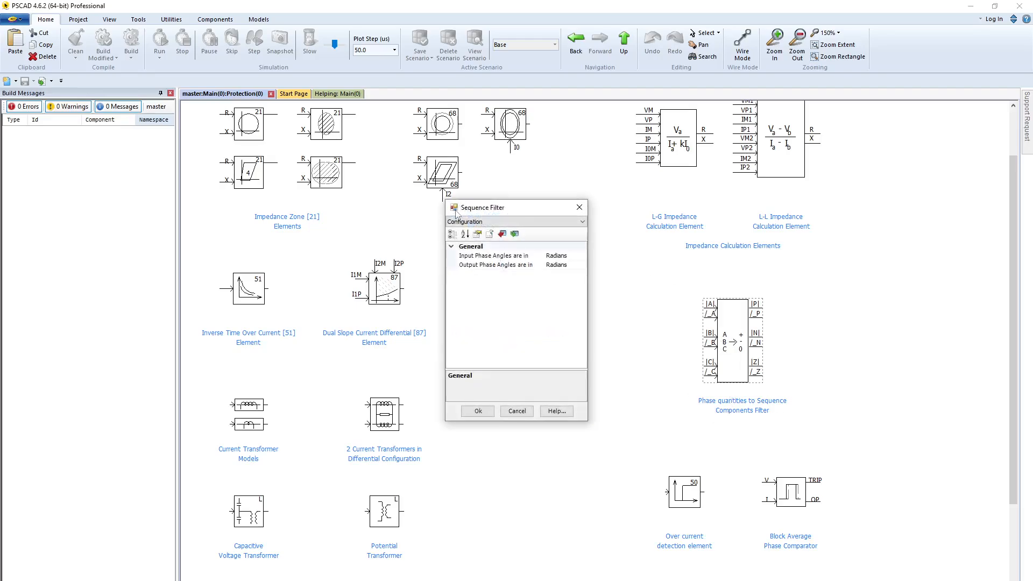
{"action": "left_click", "coordinate": [579, 207]}
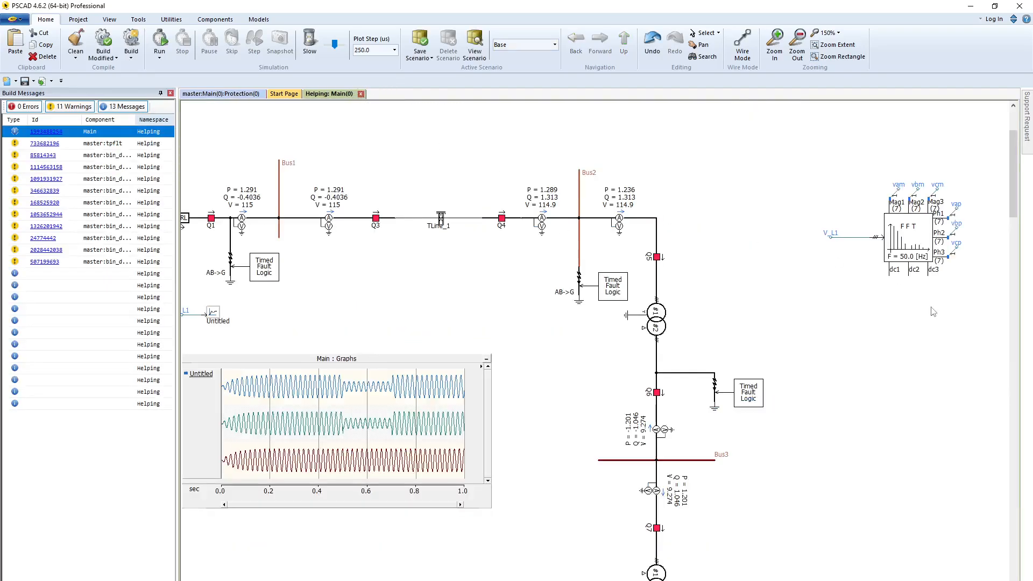
{"action": "key", "text": "ctrl+v"}
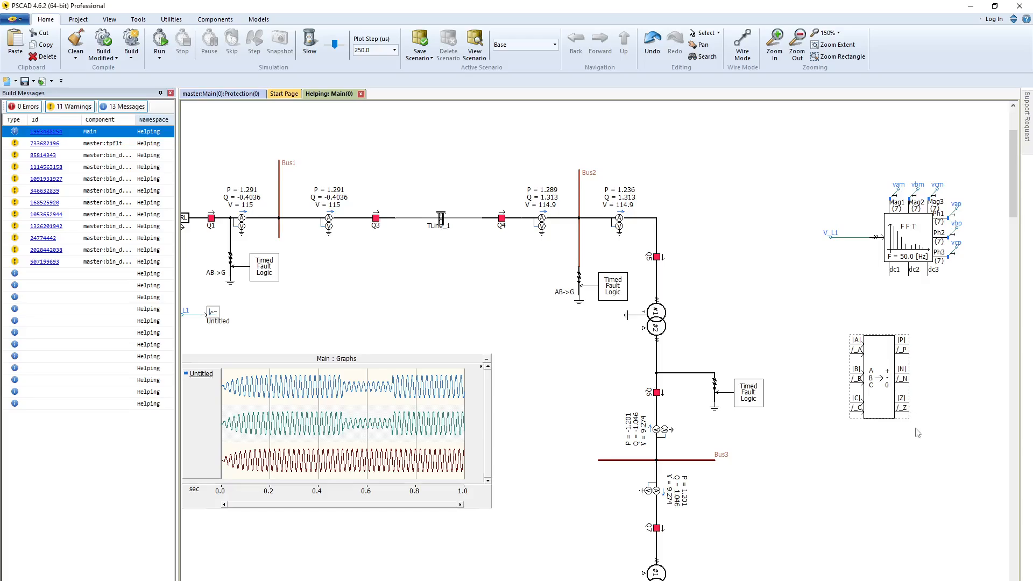
{"action": "left_click_drag", "start_coordinate": [895, 403], "coordinate": [928, 406]}
{"action": "left_click", "coordinate": [930, 409]}
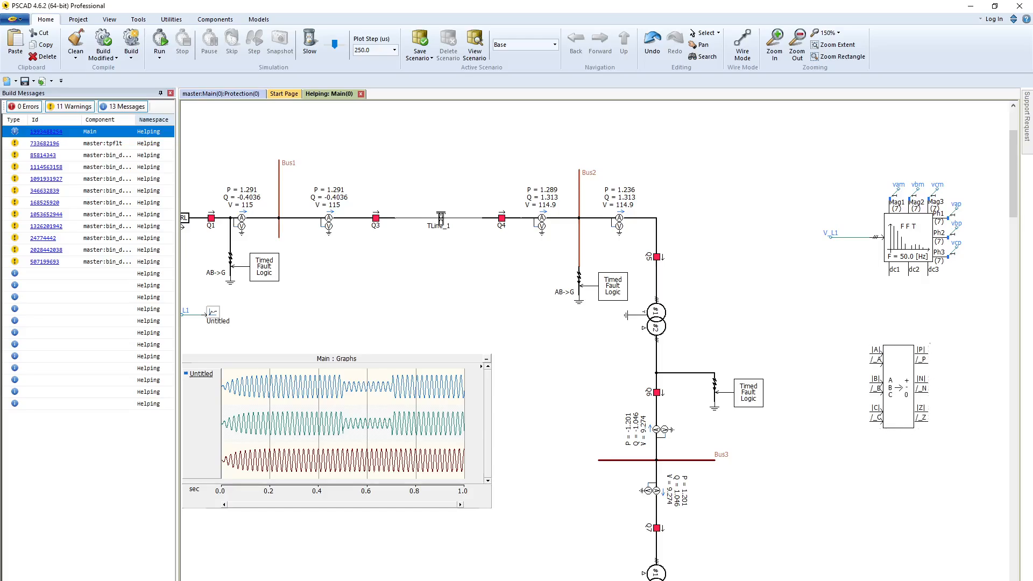
Copy the vam, vbm and vcm labels from the FFT outputs and place them beside the sequence filter's A, B and C magnitude inputs
{"action": "scroll", "coordinate": [898, 344], "scroll_direction": "right", "scroll_amount": 3}
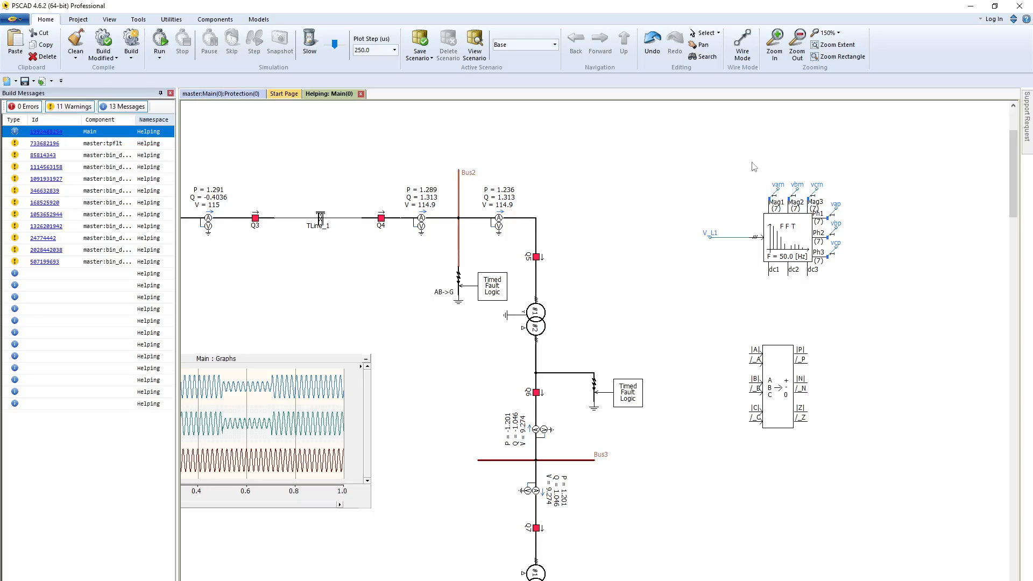
{"action": "left_click_drag", "start_coordinate": [751, 161], "coordinate": [849, 196]}
{"action": "left_click", "coordinate": [851, 201]}
{"action": "key", "text": "ctrl+v"}
{"action": "left_click_drag", "start_coordinate": [724, 366], "coordinate": [710, 409]}
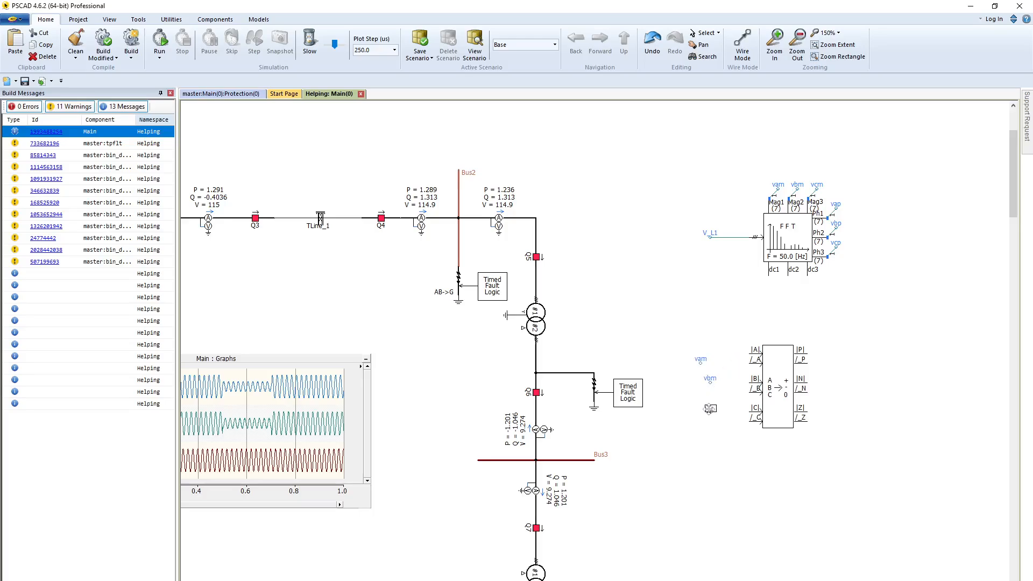
{"action": "left_click_drag", "start_coordinate": [700, 359], "coordinate": [710, 350]}
{"action": "left_click", "coordinate": [713, 381]}
Copy the vap, vbp and vcp labels and place them beside the sequence filter's A, B and C phase-angle inputs
{"action": "left_click", "coordinate": [913, 176]}
{"action": "left_click_drag", "start_coordinate": [880, 189], "coordinate": [829, 272]}
{"action": "left_click", "coordinate": [876, 261]}
{"action": "key", "text": "ctrl+v"}
{"action": "left_click", "coordinate": [687, 366]}
{"action": "left_click", "coordinate": [701, 358]}
{"action": "left_click_drag", "start_coordinate": [682, 360], "coordinate": [712, 419]}
{"action": "left_click", "coordinate": [736, 426]}
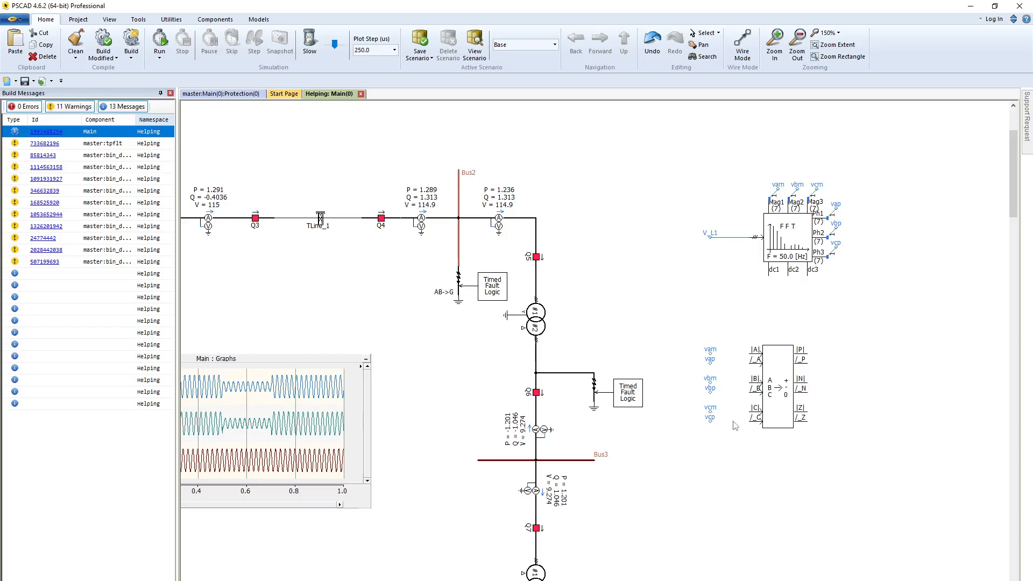
Wire the six magnitude and phase labels to the matching A, B and C inputs of the sequence filter
{"action": "left_click", "coordinate": [742, 48]}
{"action": "left_click_drag", "start_coordinate": [710, 354], "coordinate": [749, 422]}
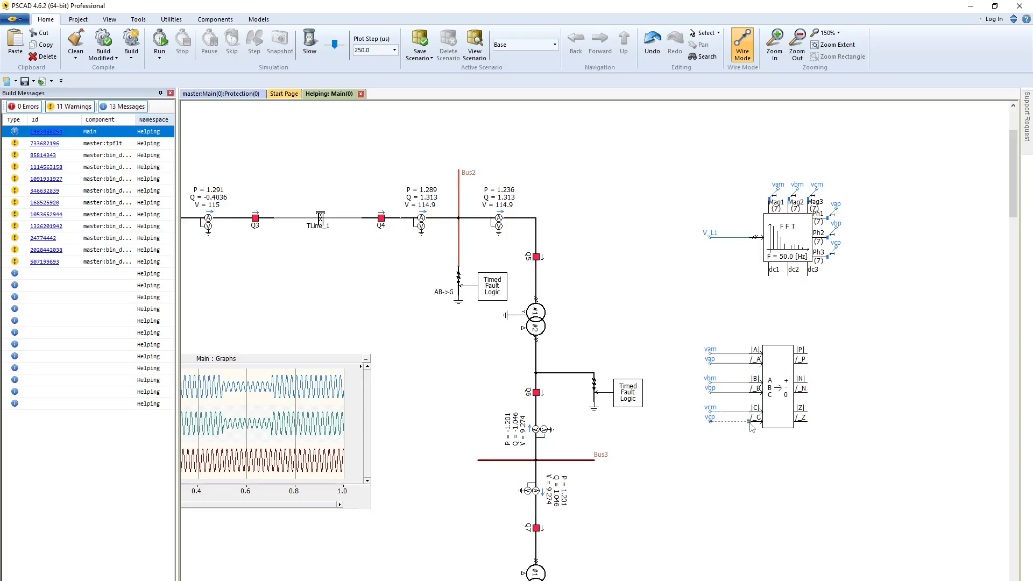
{"action": "key", "text": "Escape"}
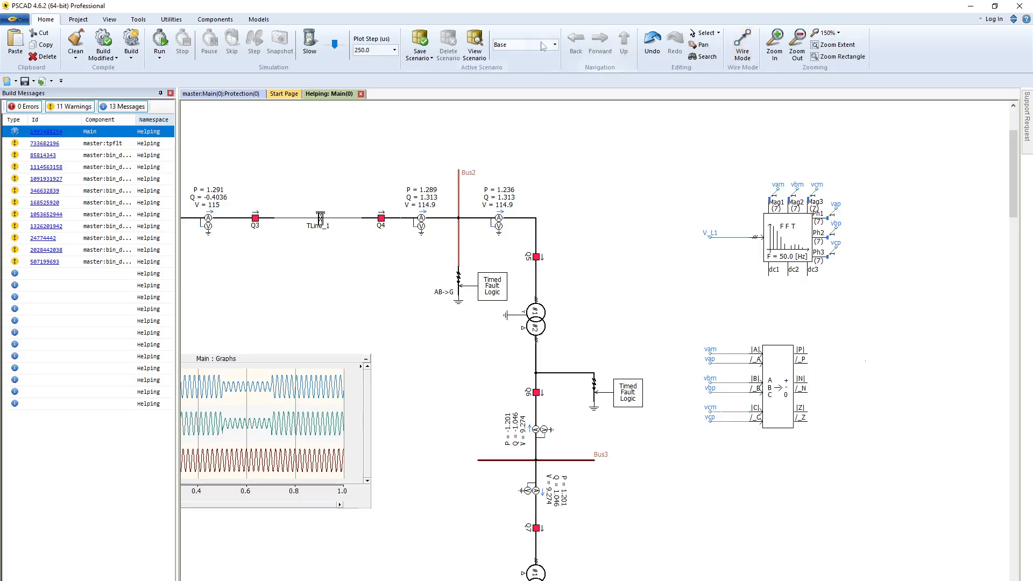
Add a data label beside the sequence filter's |P| output and name its signal vpm
{"action": "left_click", "coordinate": [364, 49]}
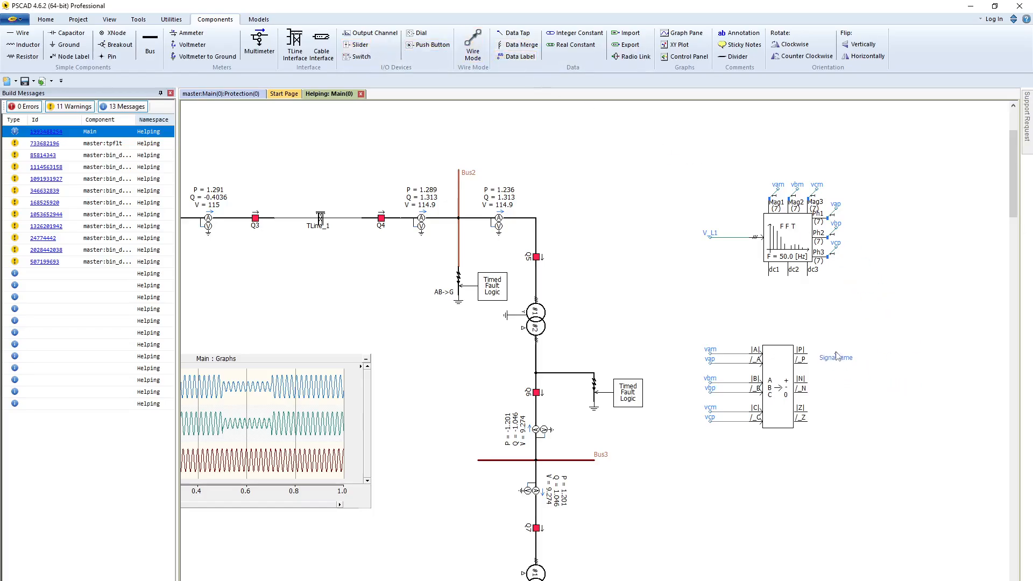
{"action": "left_click", "coordinate": [836, 357]}
{"action": "double_click", "coordinate": [837, 353]}
{"action": "left_click", "coordinate": [545, 255]}
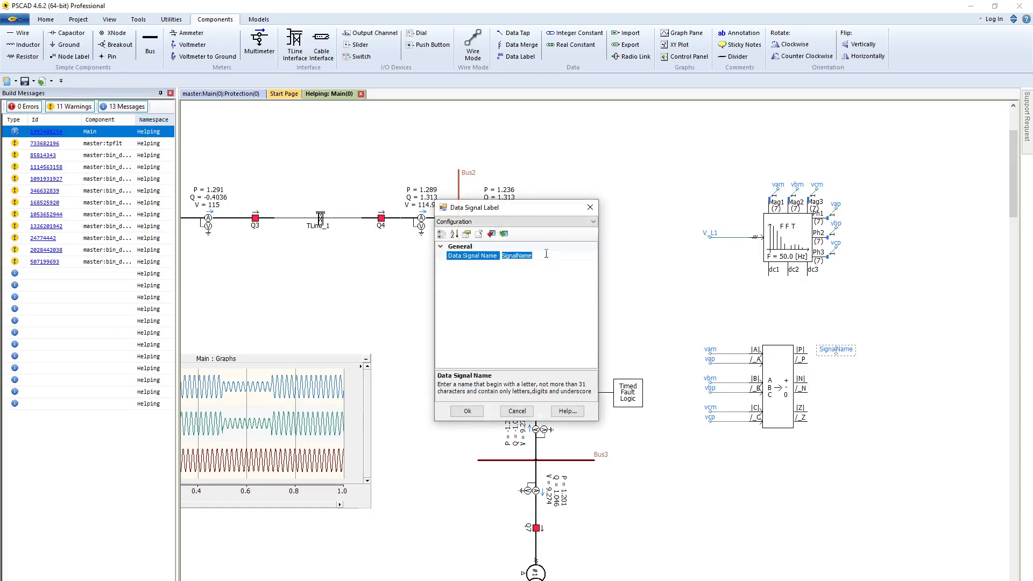
{"action": "type", "text": "v"}
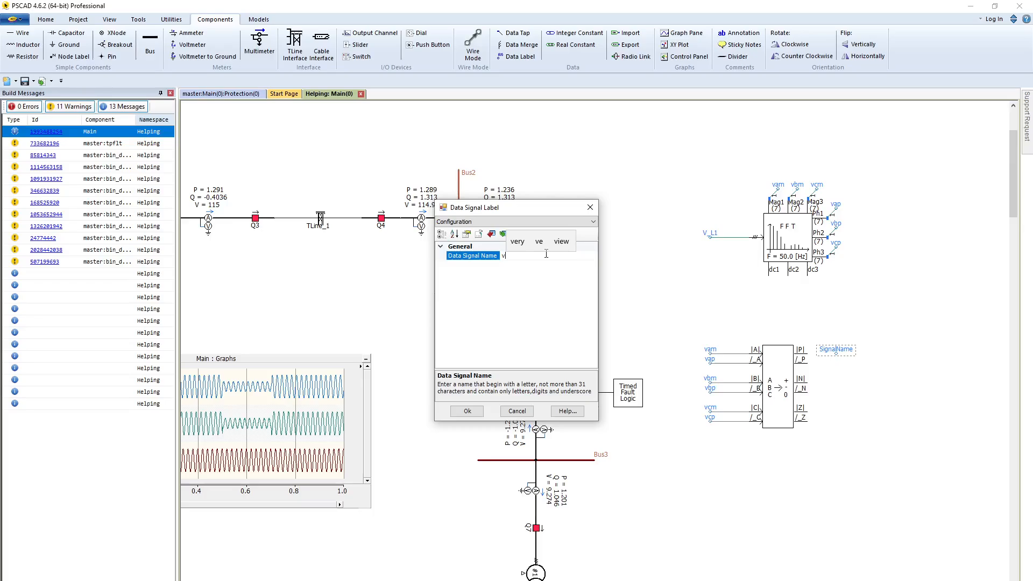
{"action": "type", "text": "pm"}
{"action": "key", "text": "Return"}
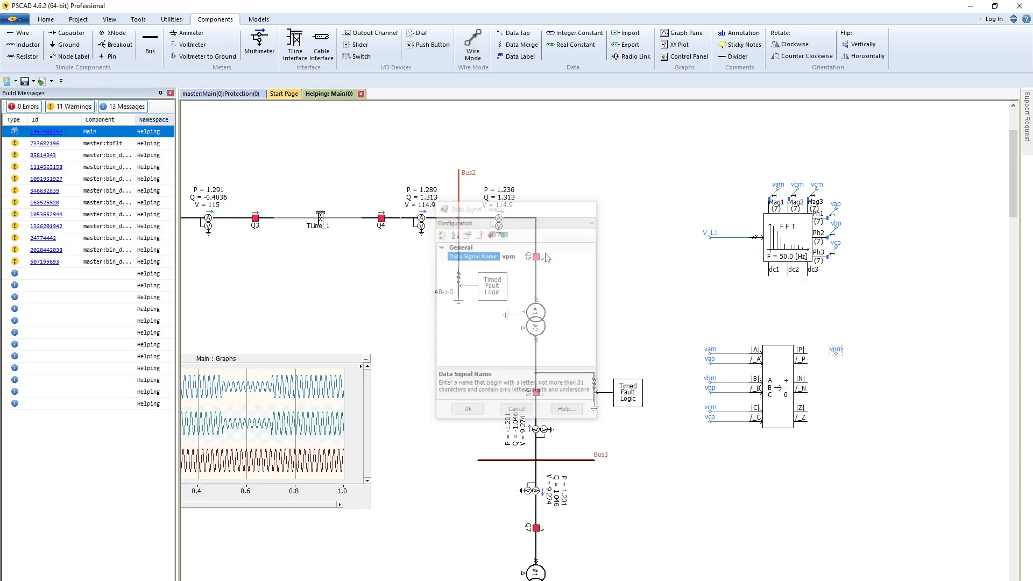
Duplicate the vpm label beside the positive-sequence angle output and rename the copy vpp
{"action": "left_click", "coordinate": [842, 354]}
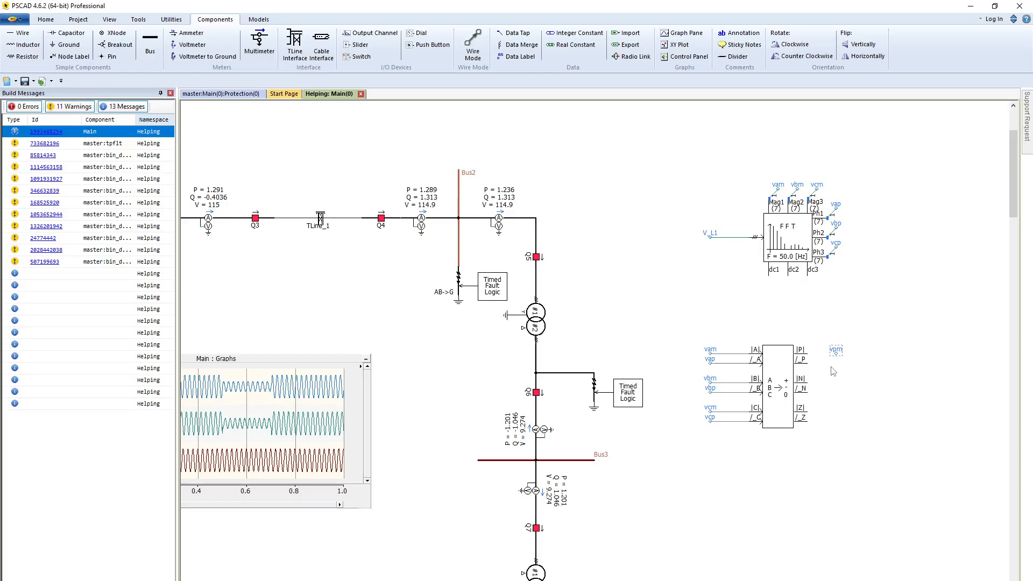
{"action": "key", "text": "ctrl+v"}
{"action": "double_click", "coordinate": [838, 361]}
{"action": "left_click", "coordinate": [537, 257]}
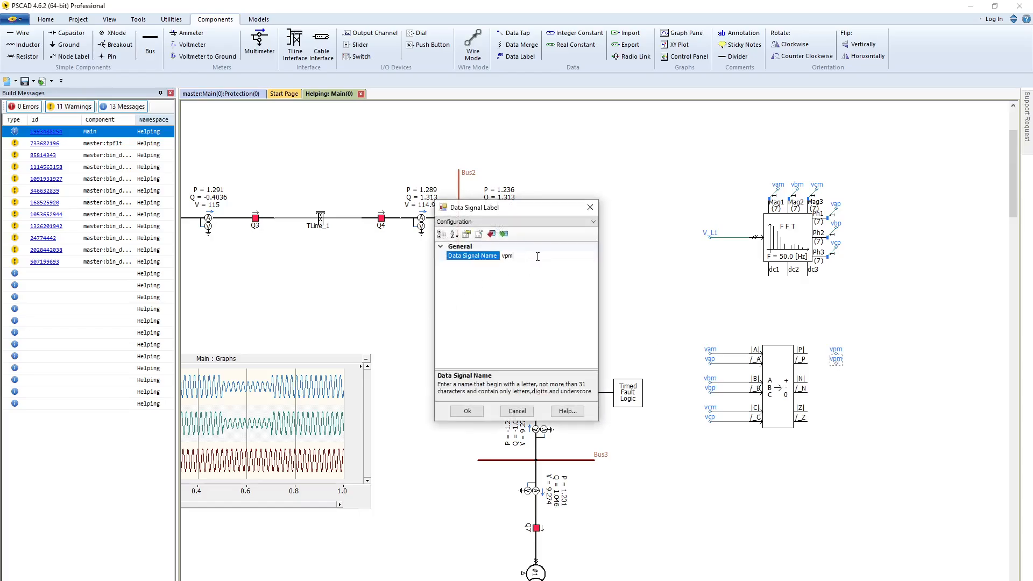
{"action": "type", "text": "vpp"}
{"action": "key", "text": "Return"}
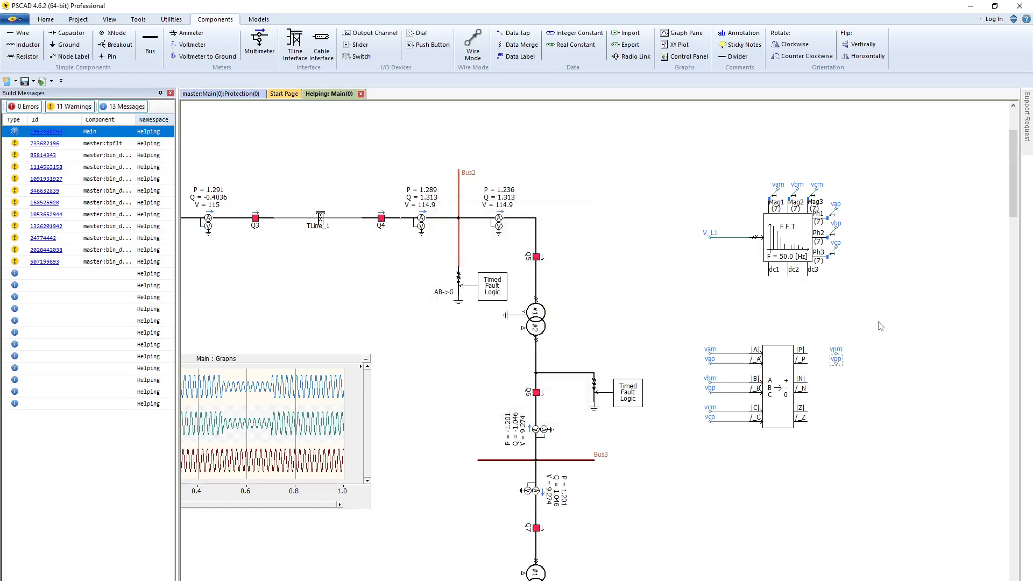
Wire the vpm and vpp labels to the filter's positive-sequence magnitude and angle outputs
{"action": "left_click", "coordinate": [473, 42]}
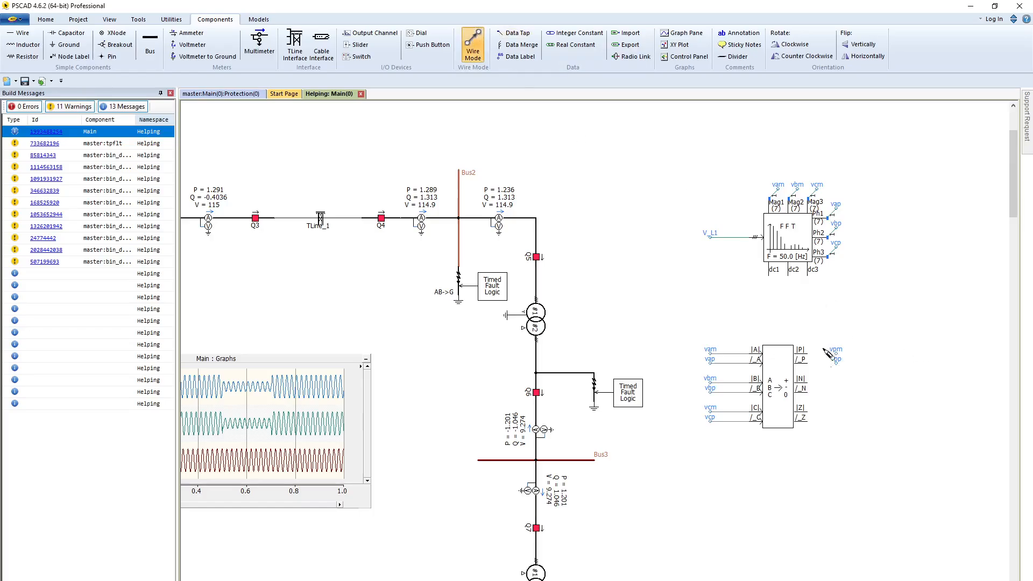
{"action": "left_click", "coordinate": [807, 354]}
{"action": "left_click", "coordinate": [836, 354]}
{"action": "key", "text": "Escape"}
Duplicate the wired vpm and vpp label pair onto the filter's negative-sequence and zero-sequence outputs
{"action": "left_click_drag", "start_coordinate": [895, 322], "coordinate": [795, 373]}
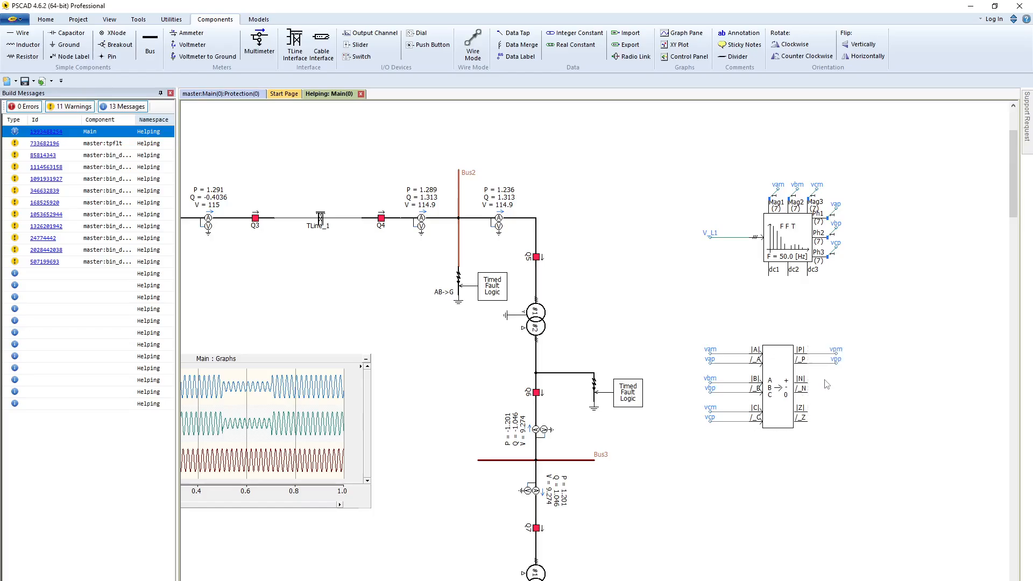
{"action": "key", "text": "ctrl+v"}
{"action": "left_click", "coordinate": [877, 401]}
{"action": "key", "text": "ctrl+v"}
{"action": "left_click", "coordinate": [828, 412]}
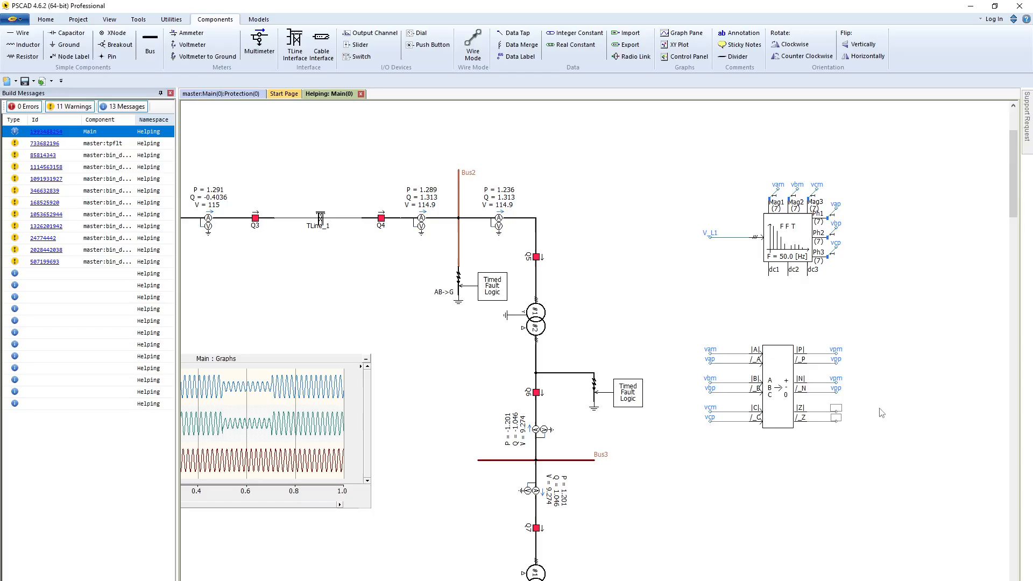
Rename the labels on the negative-sequence magnitude and angle outputs vnm and vnp
{"action": "double_click", "coordinate": [836, 379]}
{"action": "left_click", "coordinate": [509, 257]}
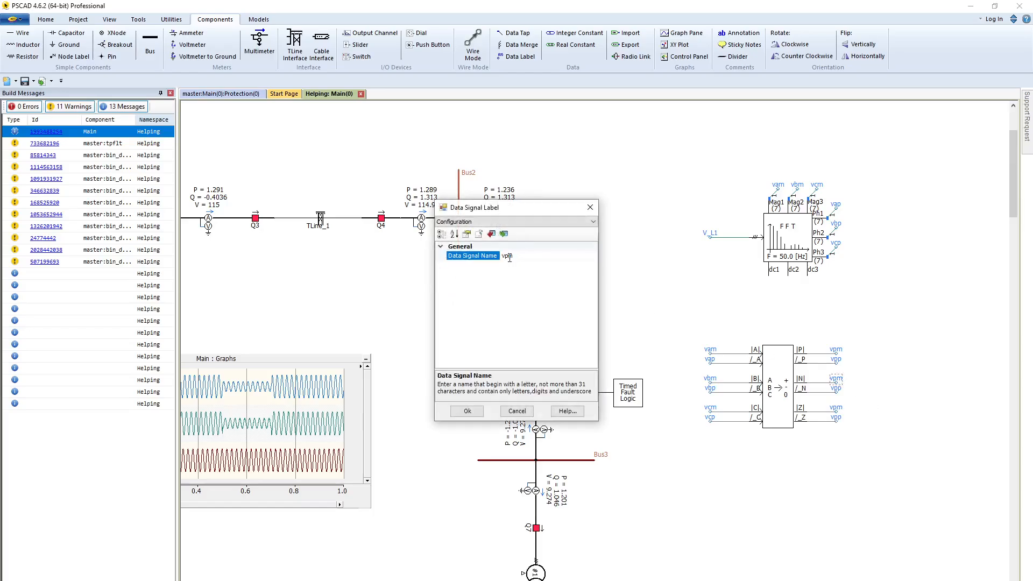
{"action": "key", "text": "Return"}
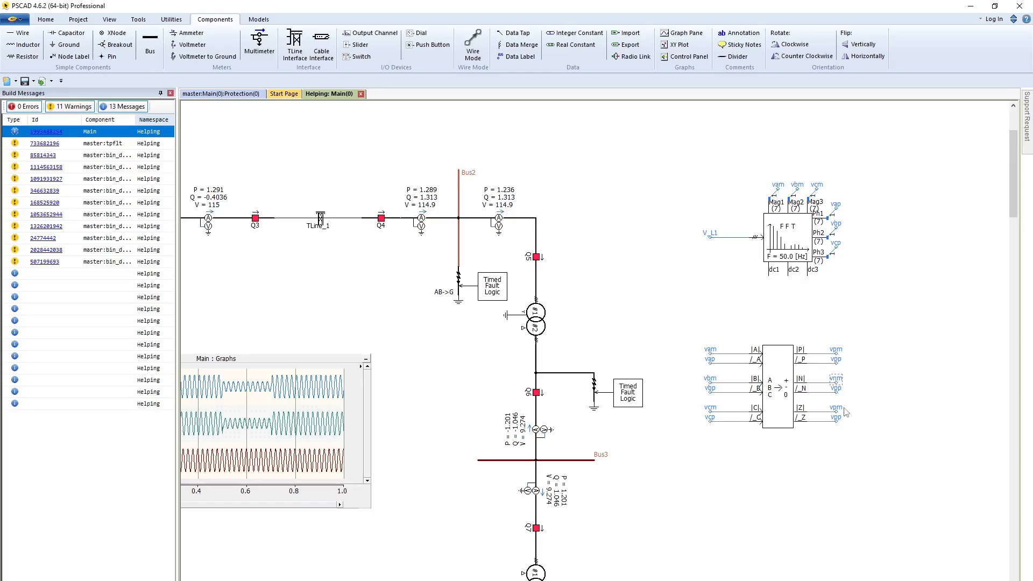
{"action": "double_click", "coordinate": [837, 389]}
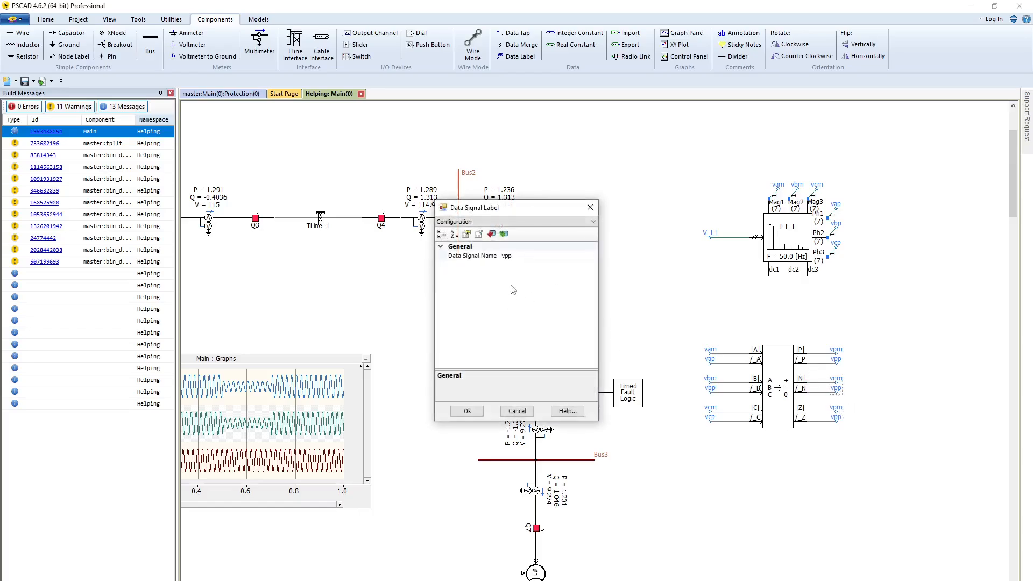
{"action": "left_click", "coordinate": [510, 257]}
{"action": "key", "text": "Return"}
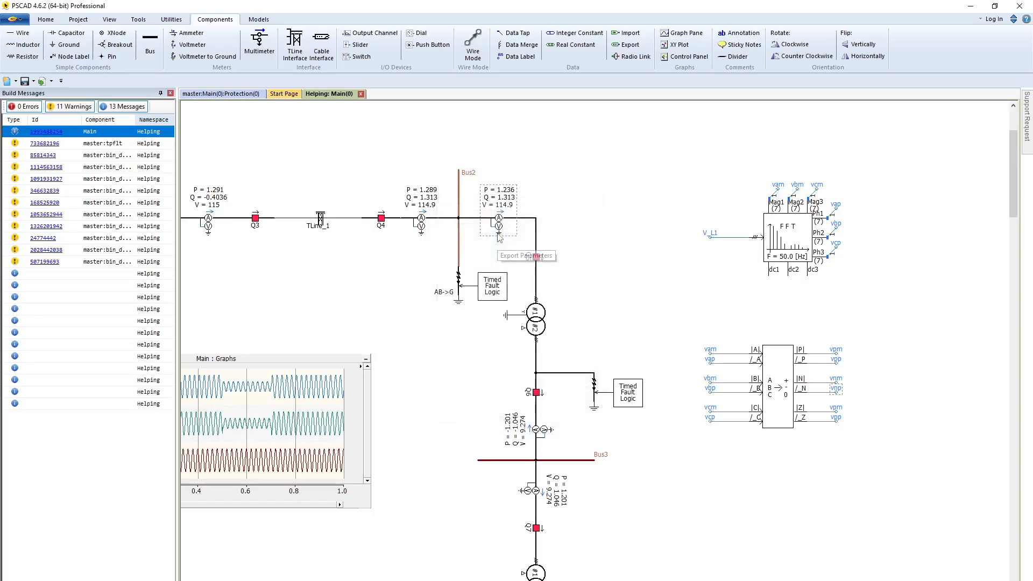
Rename the labels on the zero-sequence magnitude and angle outputs vzm and vzp
{"action": "double_click", "coordinate": [835, 407]}
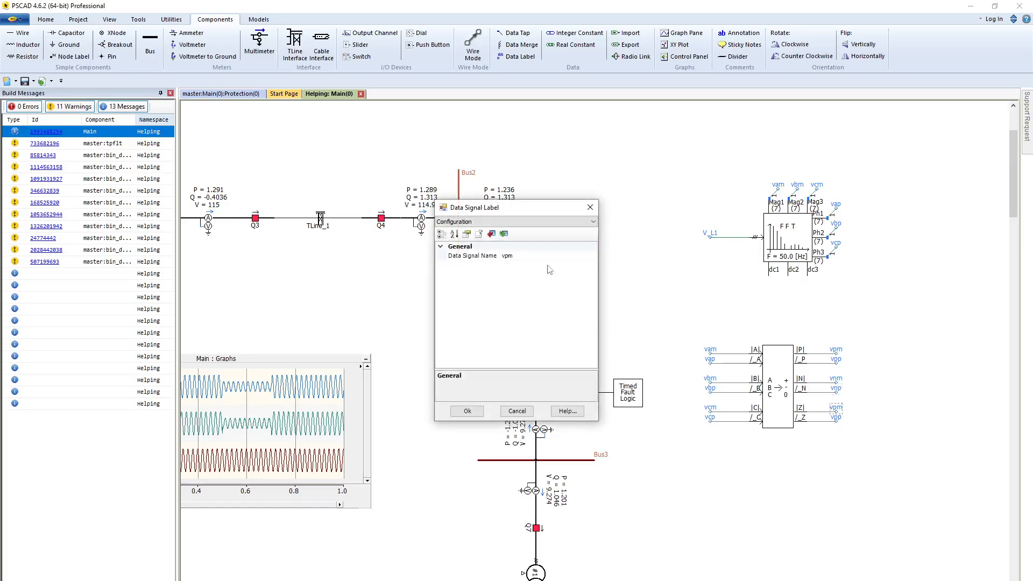
{"action": "left_click", "coordinate": [508, 257]}
{"action": "key", "text": "BackSpace"}
{"action": "type", "text": "z"}
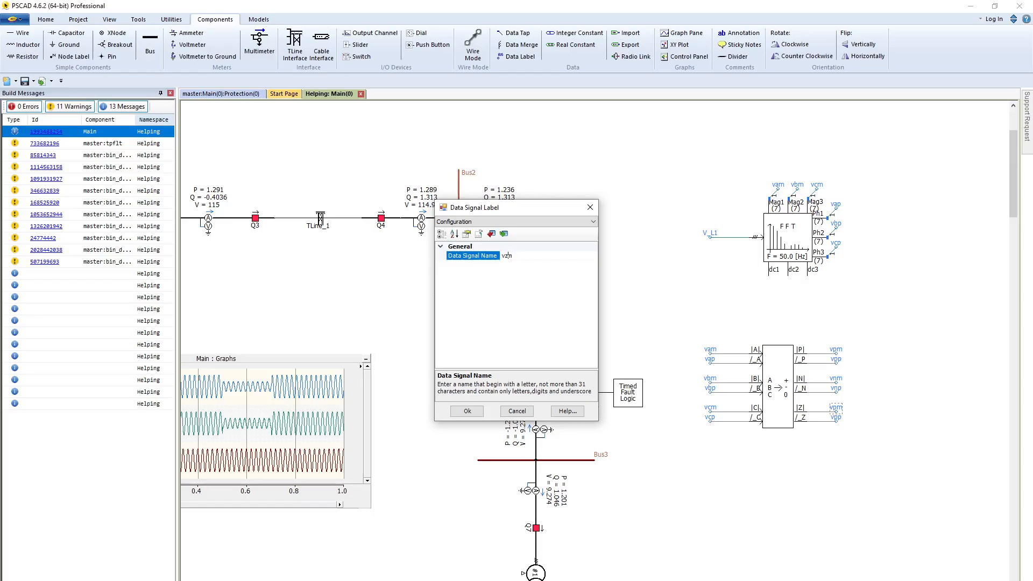
{"action": "key", "text": "Return"}
{"action": "double_click", "coordinate": [836, 417]}
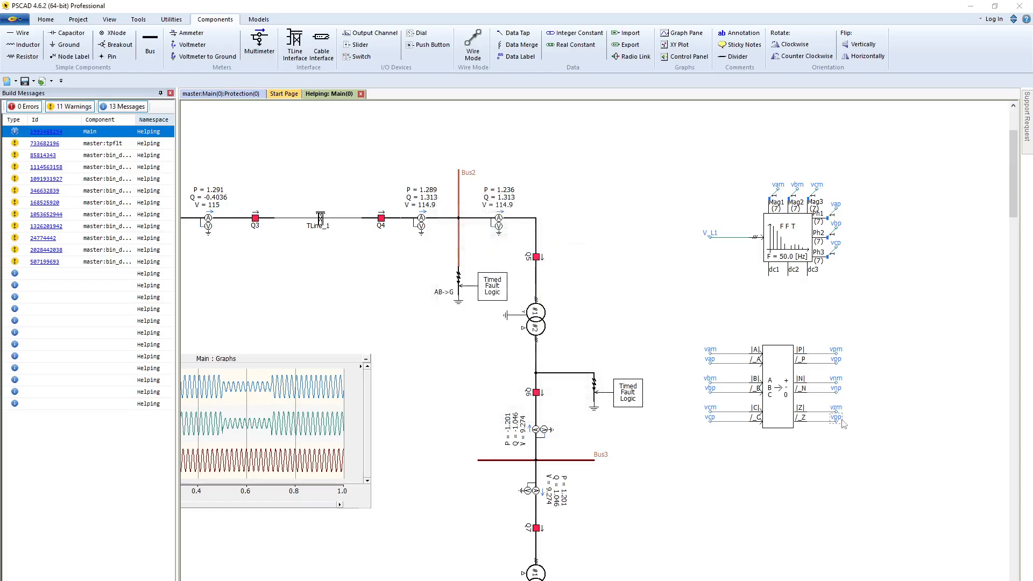
{"action": "left_click", "coordinate": [511, 258]}
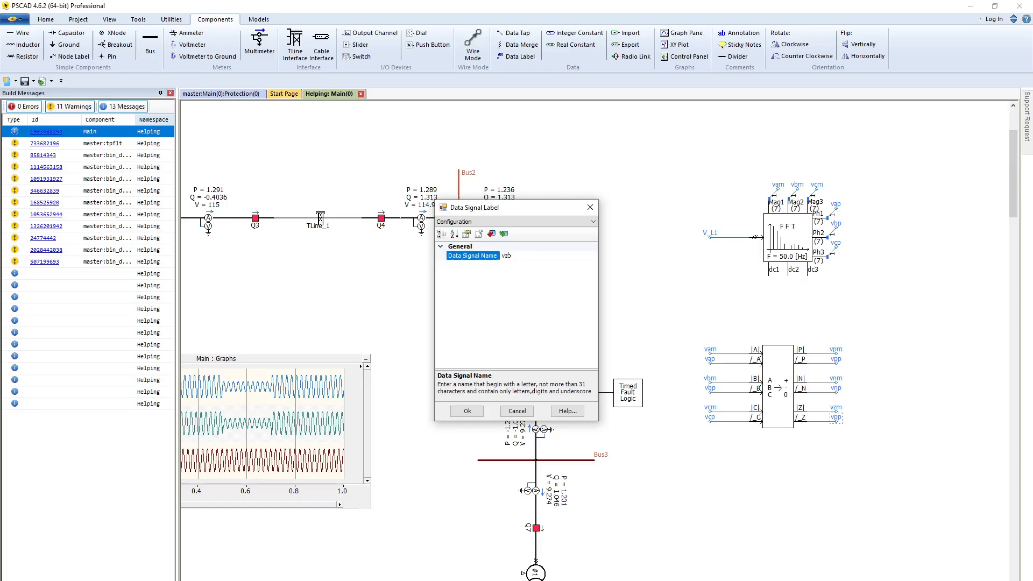
{"action": "key", "text": "Return"}
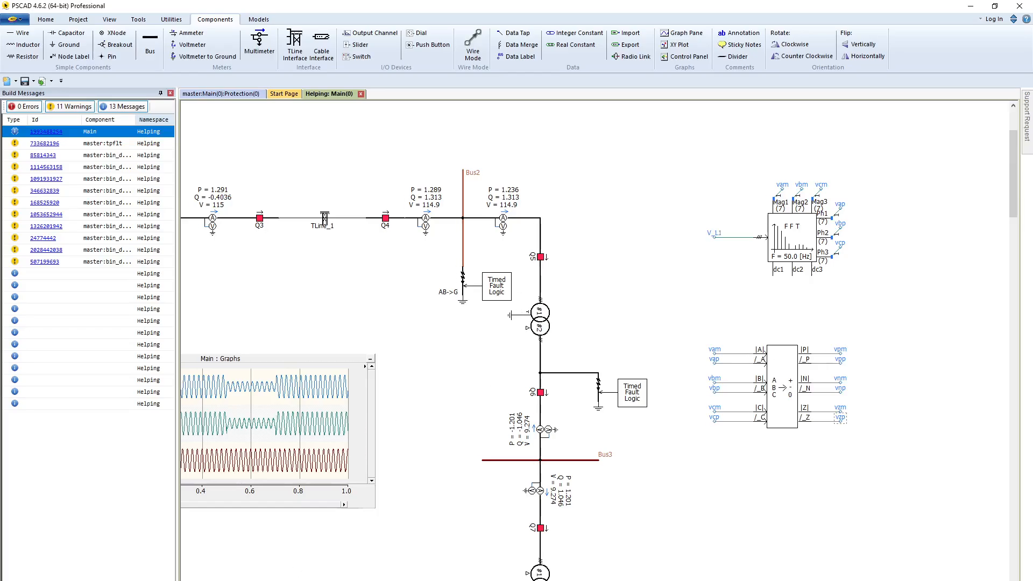
Check which phases are selected in the Fault Type settings of the three-phase fault at Bus2
{"action": "scroll", "coordinate": [620, 331], "scroll_direction": "left", "scroll_amount": 5}
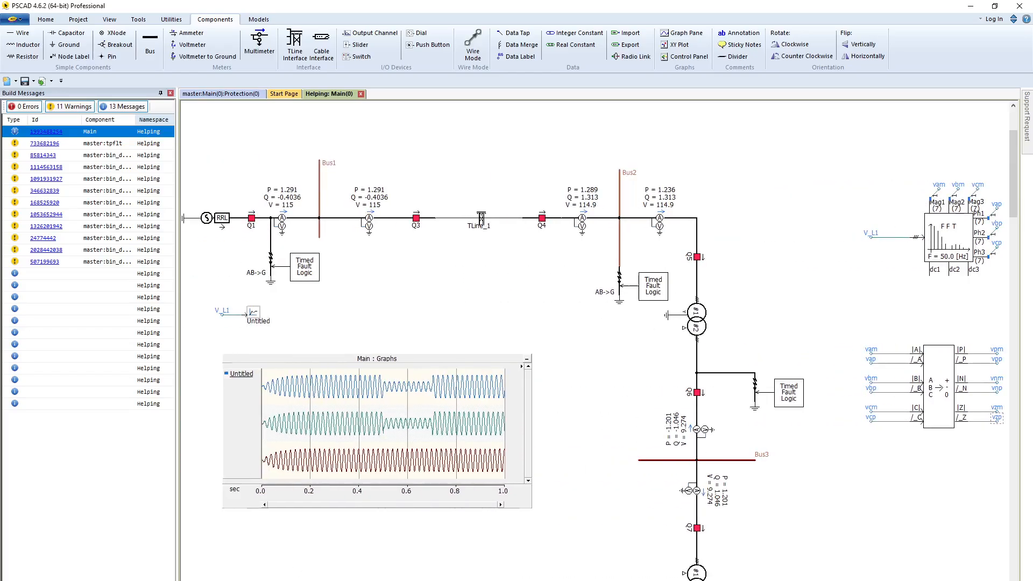
{"action": "double_click", "coordinate": [624, 280]}
{"action": "left_click", "coordinate": [560, 221]}
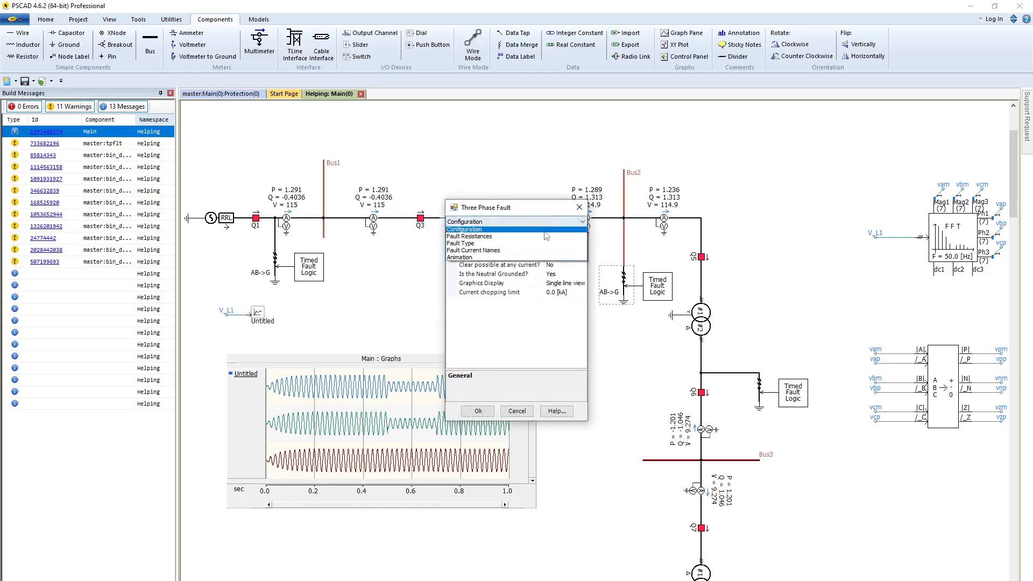
{"action": "left_click", "coordinate": [536, 238]}
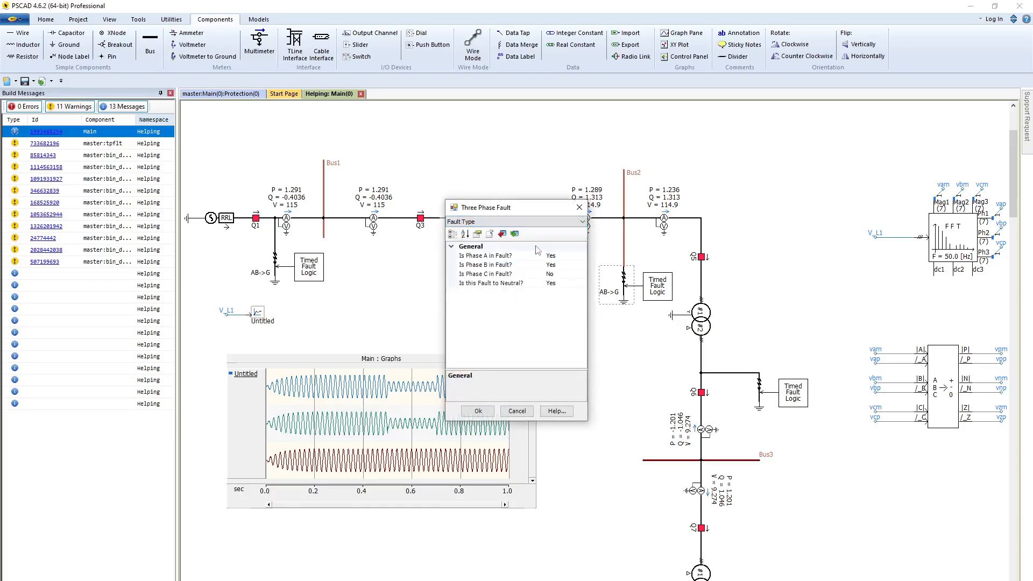
{"action": "left_click", "coordinate": [579, 208]}
Place copies of the vpm and vnm labels in a row of three below the sequence filter
{"action": "left_click_drag", "start_coordinate": [519, 580], "coordinate": [603, 580]}
{"action": "scroll", "coordinate": [862, 405], "scroll_direction": "down", "scroll_amount": 1}
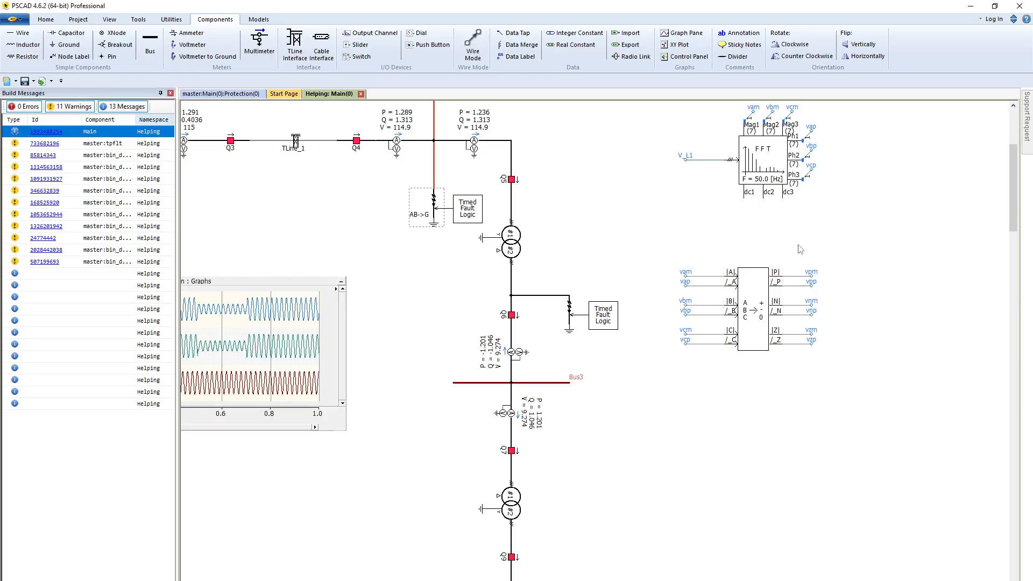
{"action": "left_click", "coordinate": [815, 275]}
{"action": "key", "text": "ctrl+v"}
{"action": "key", "text": "ctrl+v"}
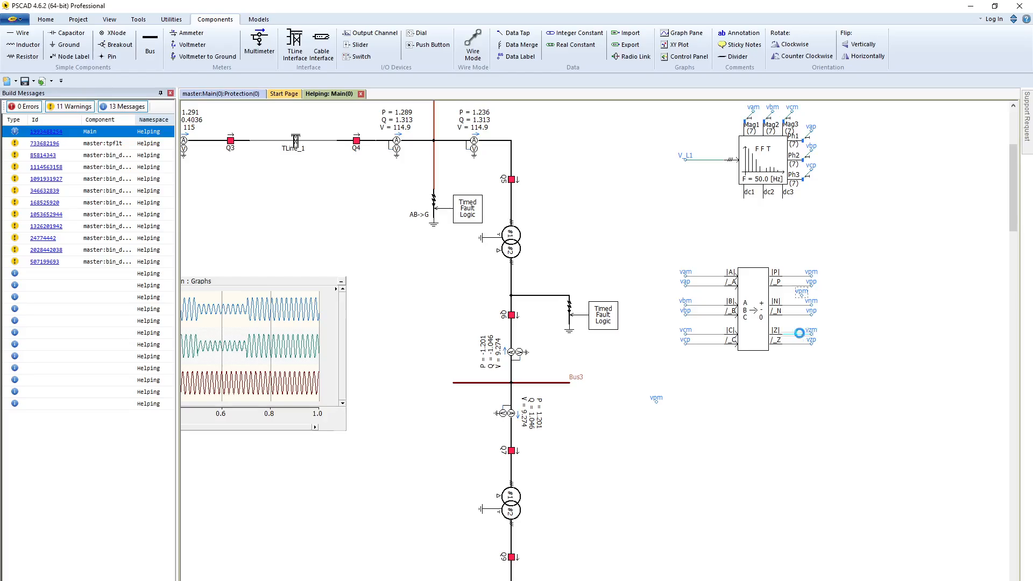
{"action": "key", "text": "ctrl+z"}
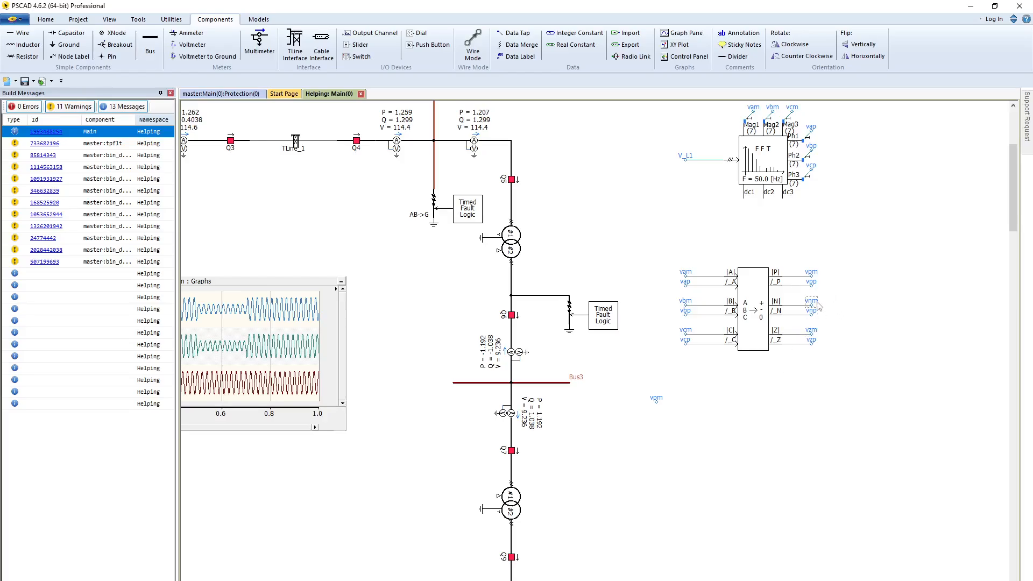
{"action": "key", "text": "ctrl+v"}
{"action": "key", "text": "ctrl+v"}
{"action": "left_click", "coordinate": [755, 402]}
{"action": "key", "text": "ctrl+v"}
{"action": "left_click_drag", "start_coordinate": [754, 392], "coordinate": [754, 400]}
{"action": "left_click", "coordinate": [876, 402]}
Copy the V_L1 output channel onto the vpm label below the sequence filter
{"action": "scroll", "coordinate": [595, 341], "scroll_direction": "left", "scroll_amount": 4}
{"action": "left_click", "coordinate": [266, 233]}
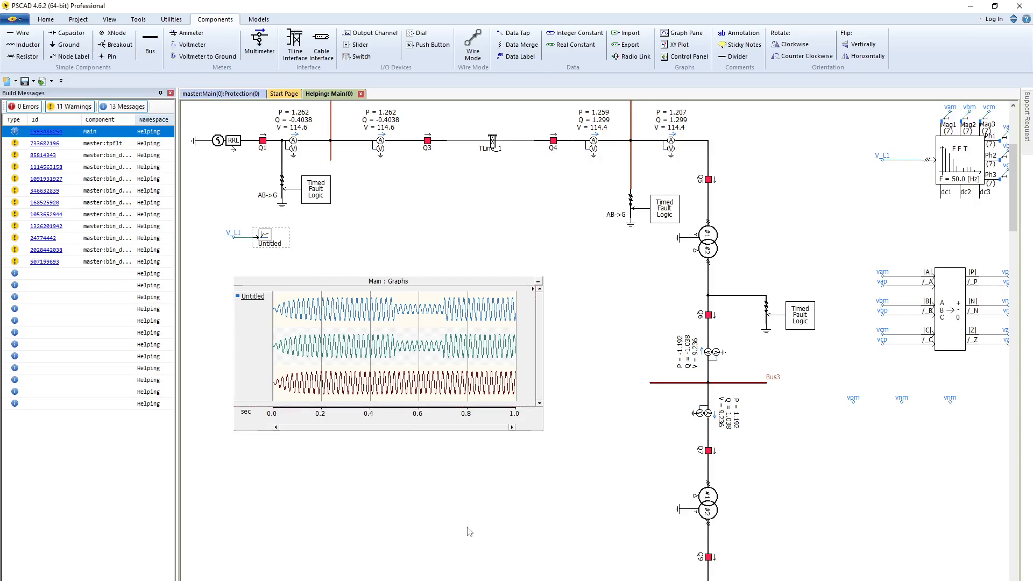
{"action": "scroll", "coordinate": [539, 448], "scroll_direction": "right", "scroll_amount": 7}
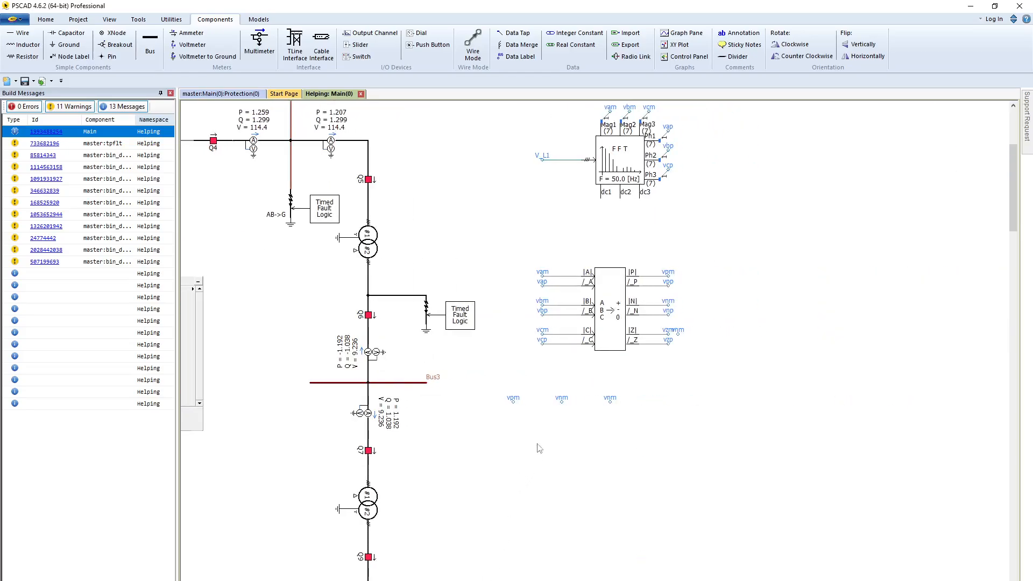
{"action": "key", "text": "ctrl+v"}
Set the vpm output channel to use the signal name as its title and hide the title on its icon
{"action": "double_click", "coordinate": [525, 401]}
{"action": "left_click", "coordinate": [587, 275]}
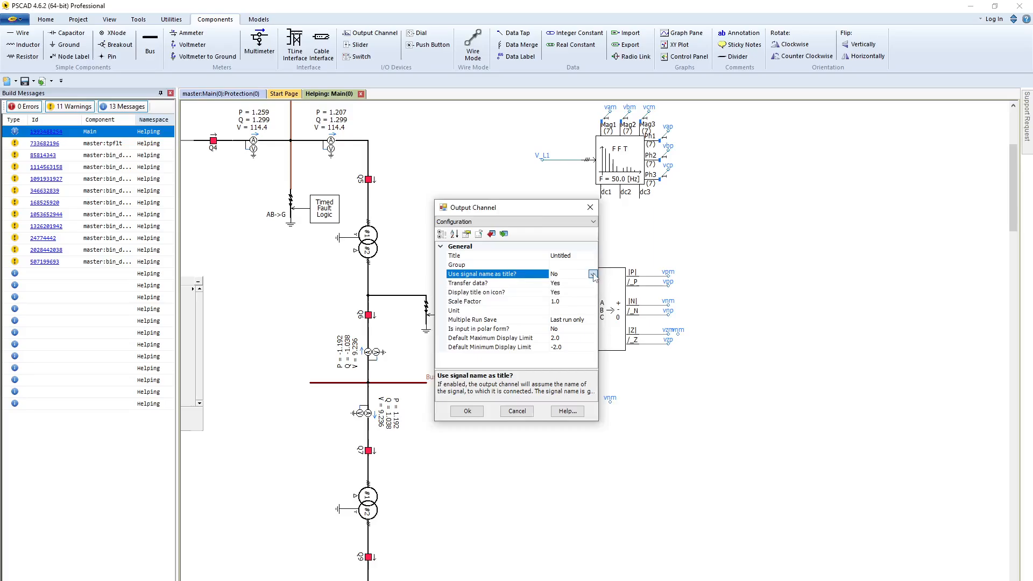
{"action": "left_click", "coordinate": [593, 274]}
{"action": "left_click", "coordinate": [571, 292]}
{"action": "left_click", "coordinate": [588, 292]}
{"action": "left_click", "coordinate": [592, 292]}
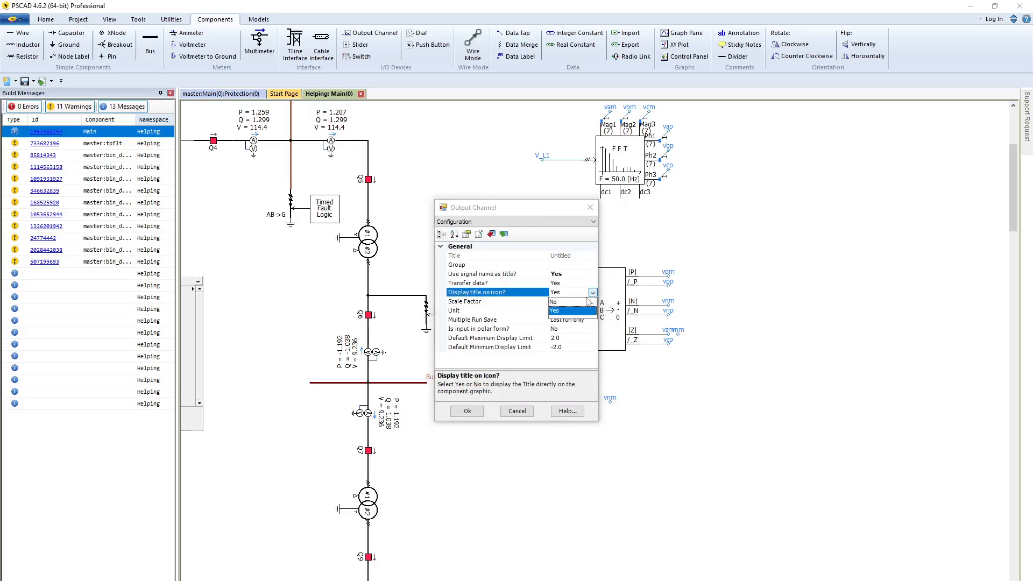
{"action": "left_click", "coordinate": [571, 310]}
{"action": "left_click", "coordinate": [467, 411]}
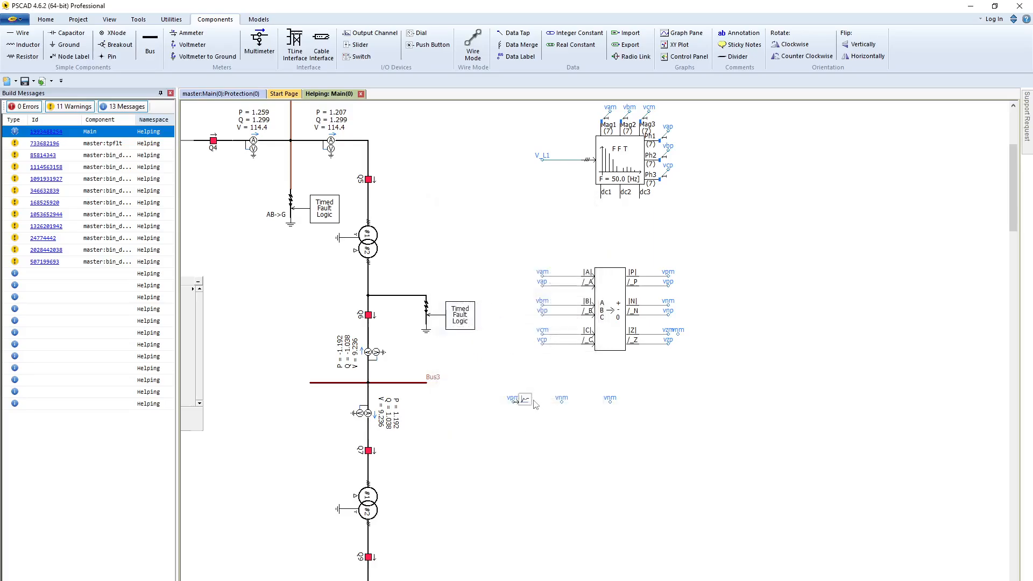
Duplicate the configured output channel onto the other two labels in the row below the sequence filter
{"action": "left_click", "coordinate": [531, 405]}
{"action": "left_click", "coordinate": [582, 406]}
{"action": "key", "text": "ctrl+v"}
{"action": "left_click_drag", "start_coordinate": [582, 401], "coordinate": [622, 400]}
{"action": "left_click", "coordinate": [639, 394]}
{"action": "key", "text": "ctrl+v"}
{"action": "left_click", "coordinate": [688, 401]}
Add an overlay graph with the vpm output channel's signal and place it directly below the row of channels
{"action": "scroll", "coordinate": [538, 401], "scroll_direction": "down", "scroll_amount": 5}
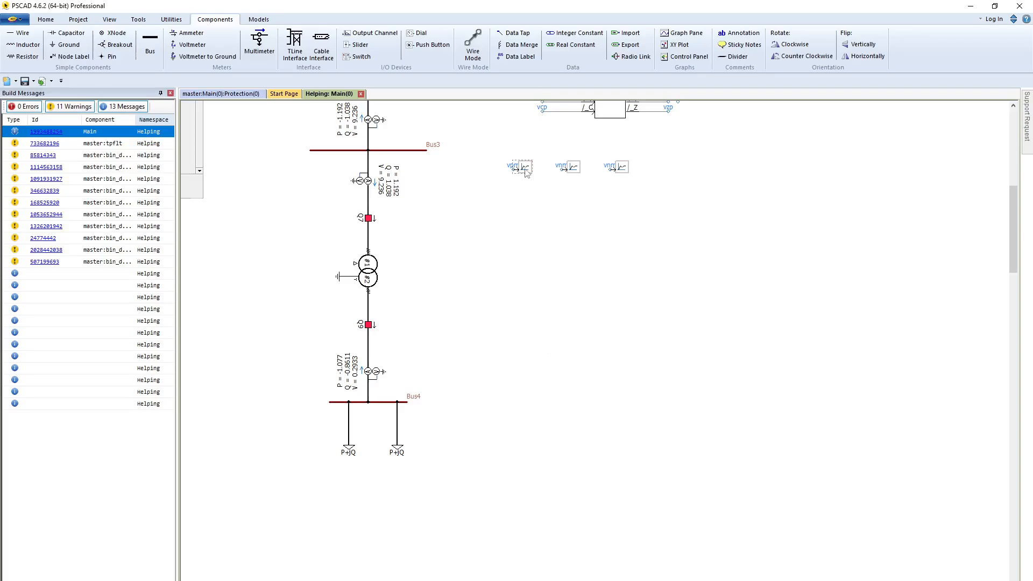
{"action": "right_click", "coordinate": [526, 170]}
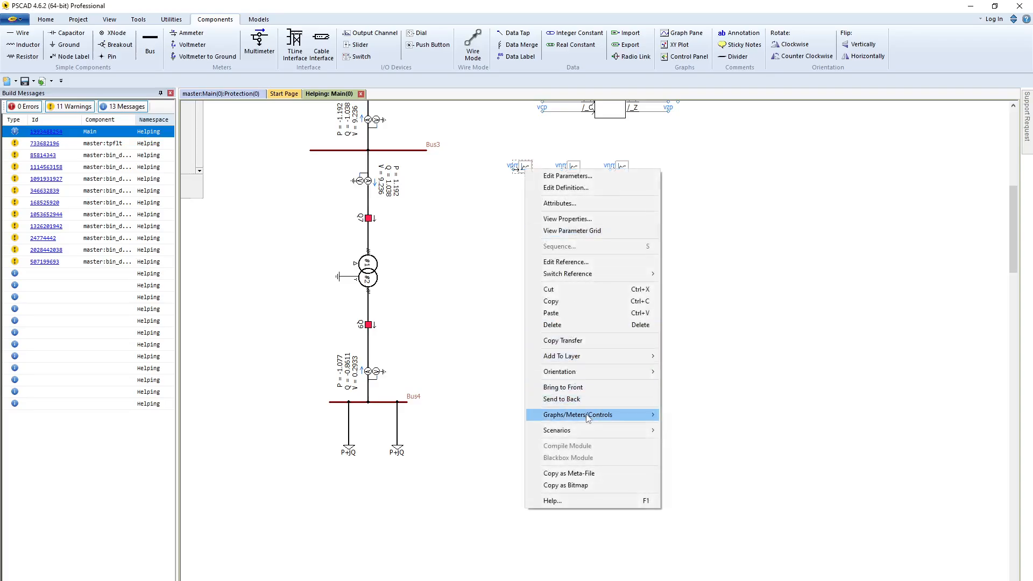
{"action": "mouse_move", "coordinate": [592, 414]}
{"action": "left_click", "coordinate": [750, 490]}
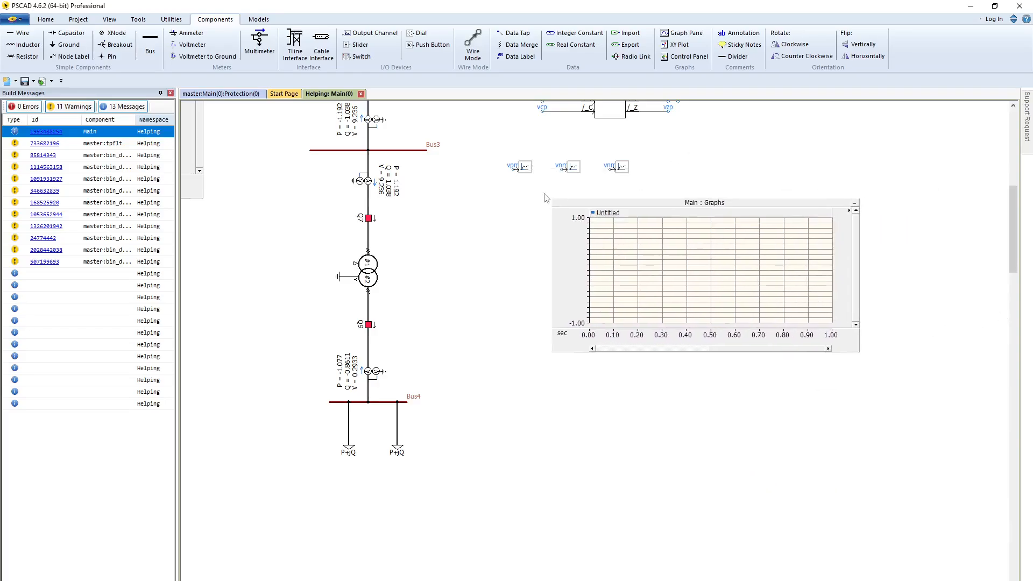
{"action": "left_click", "coordinate": [465, 170]}
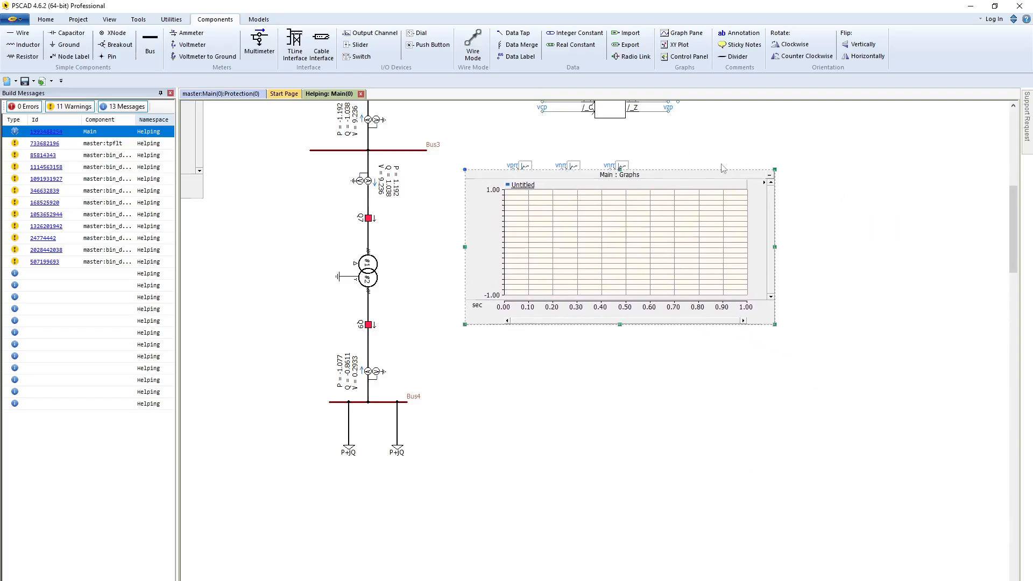
{"action": "left_click_drag", "start_coordinate": [675, 183], "coordinate": [666, 193]}
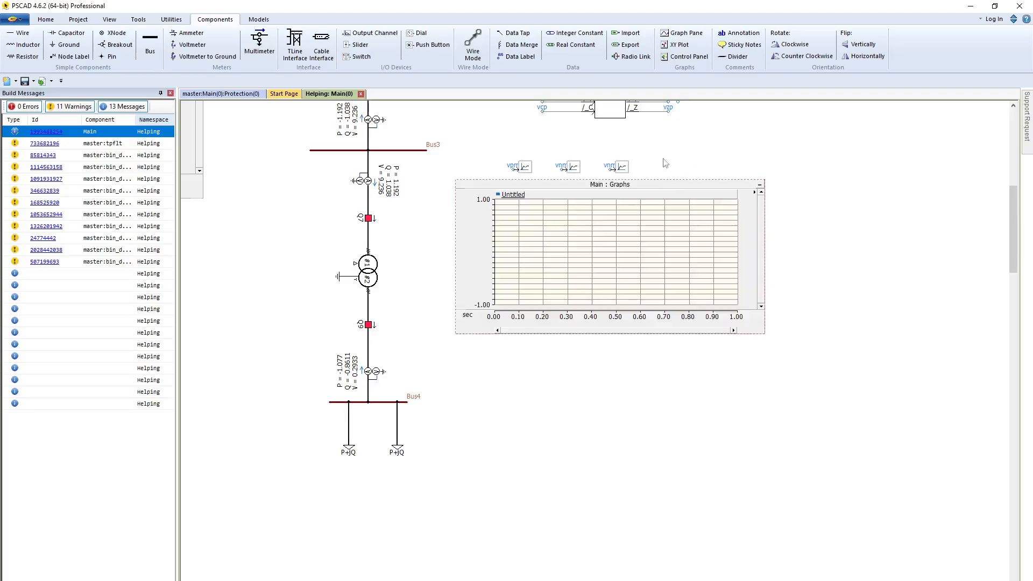
Add an overlay graph with the middle output channel's signal and align it directly below the first graph
{"action": "right_click", "coordinate": [576, 170]}
{"action": "mouse_move", "coordinate": [691, 417]}
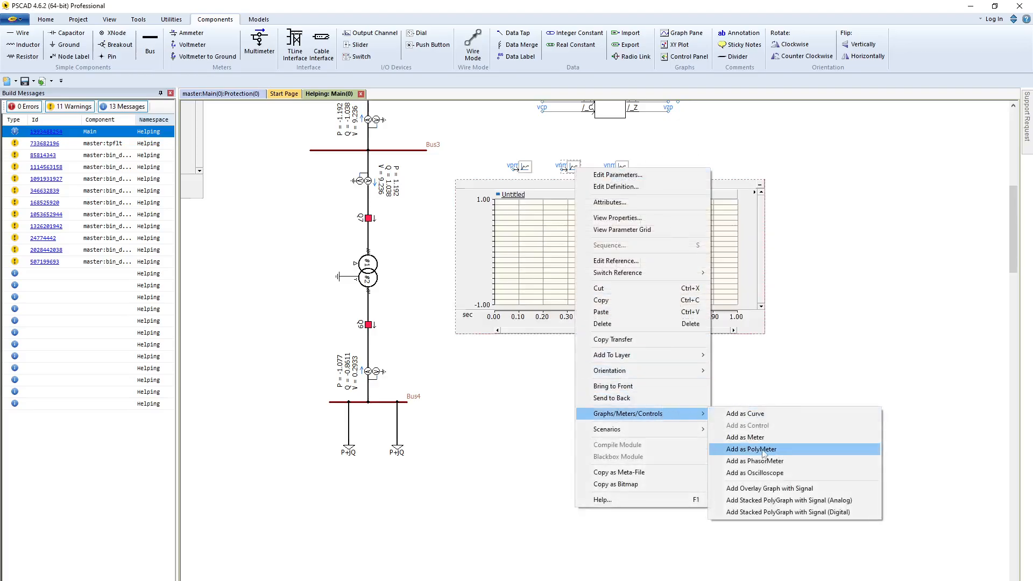
{"action": "left_click", "coordinate": [764, 488]}
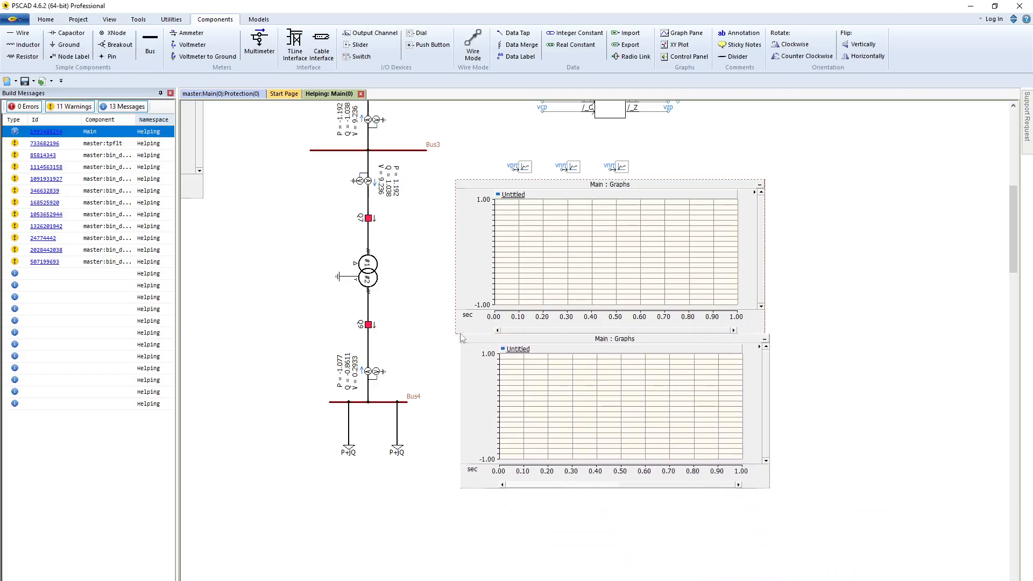
{"action": "left_click", "coordinate": [462, 337]}
Add an overlay graph with the third output channel's signal and stack it below the other two graphs
{"action": "right_click", "coordinate": [622, 167]}
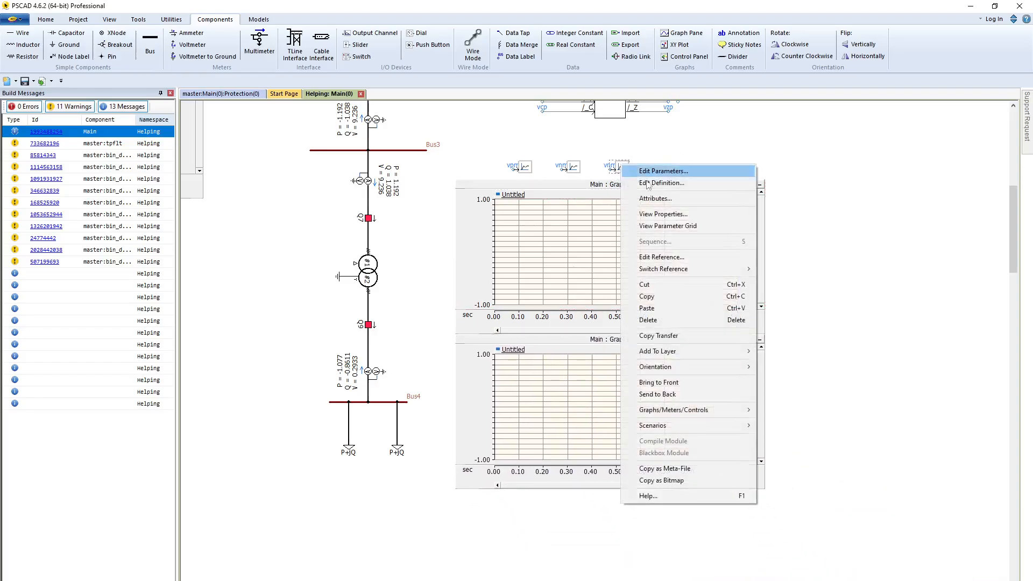
{"action": "mouse_move", "coordinate": [705, 414]}
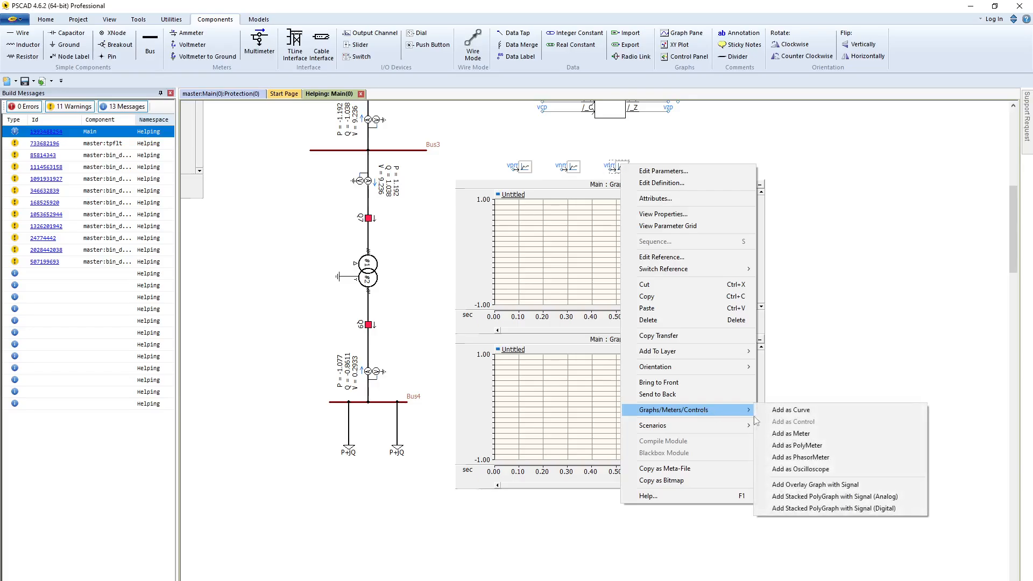
{"action": "left_click", "coordinate": [862, 489]}
{"action": "scroll", "coordinate": [694, 474], "scroll_direction": "down", "scroll_amount": 3}
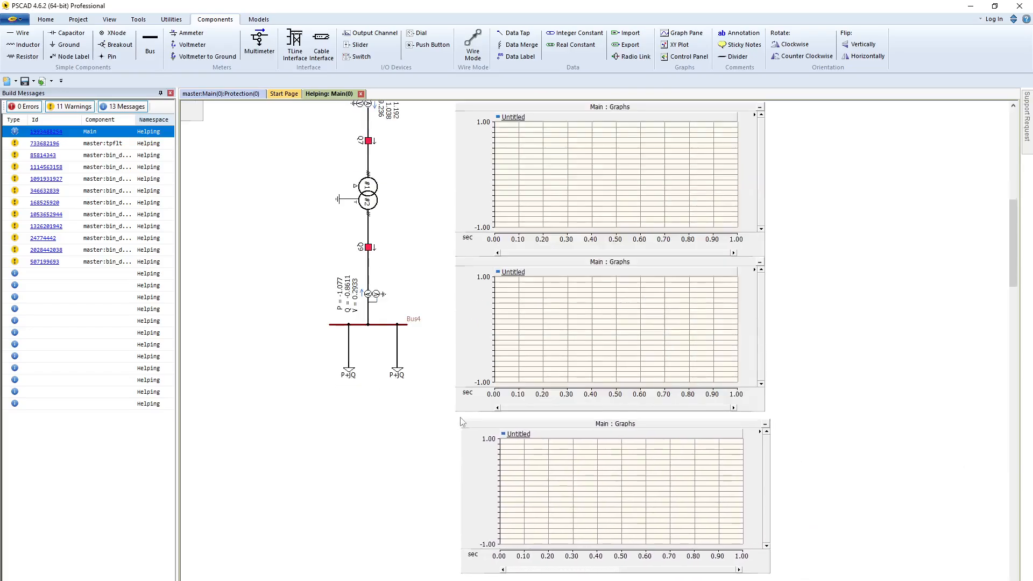
{"action": "left_click", "coordinate": [461, 418]}
{"action": "scroll", "coordinate": [816, 289], "scroll_direction": "up", "scroll_amount": 3}
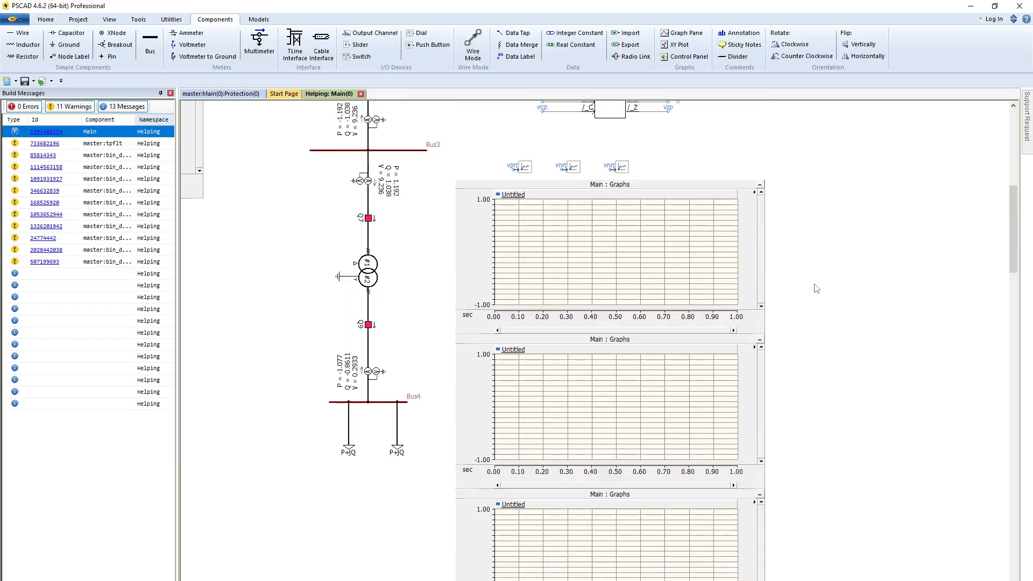
Insert a two-input Vector Merger from the CSMF models in the empty area beside the sequence filter's outputs
{"action": "left_click", "coordinate": [259, 20]}
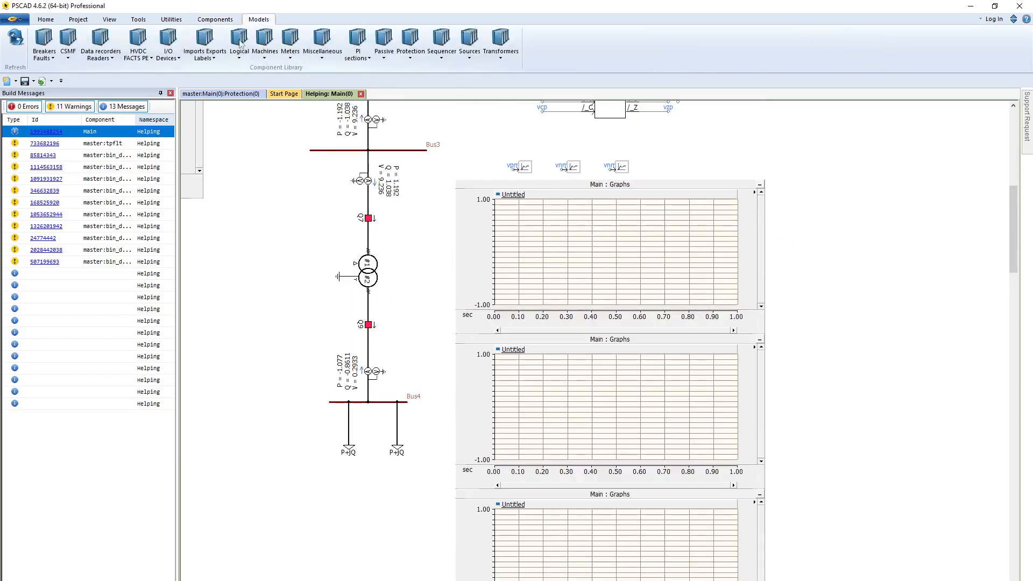
{"action": "left_click", "coordinate": [68, 61]}
{"action": "scroll", "coordinate": [141, 468], "scroll_direction": "down", "scroll_amount": 6}
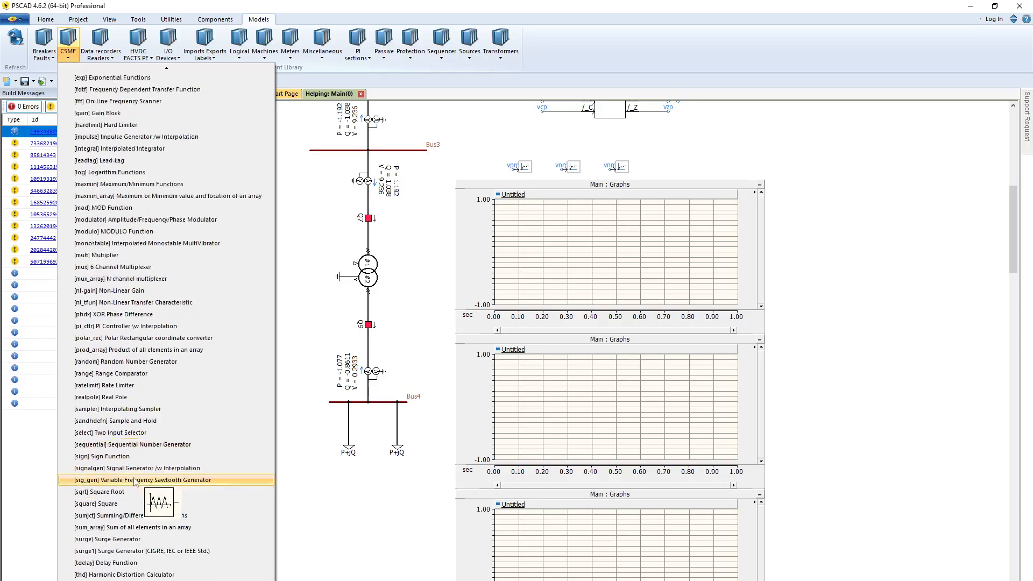
{"action": "scroll", "coordinate": [141, 472], "scroll_direction": "down", "scroll_amount": 3}
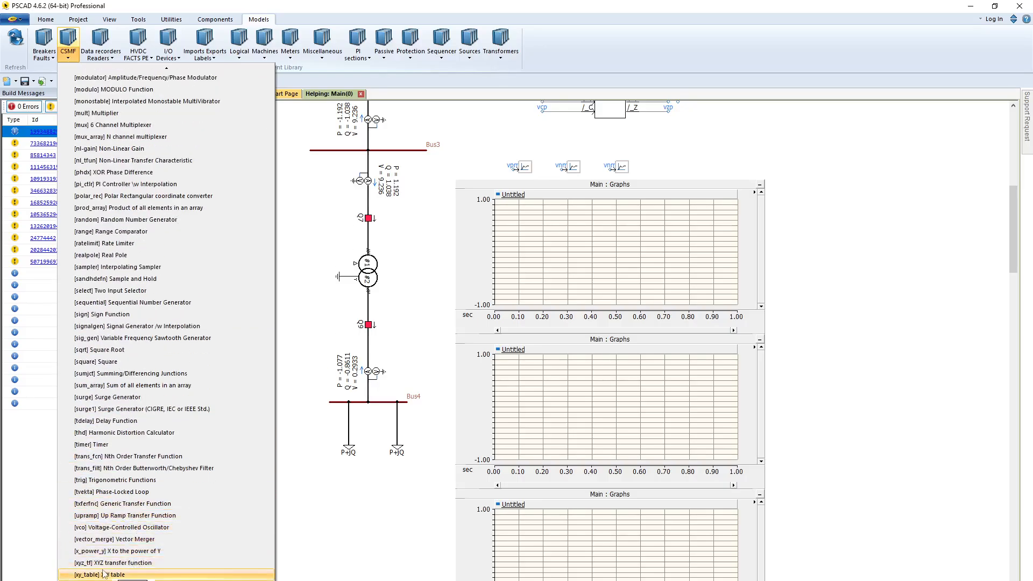
{"action": "left_click", "coordinate": [113, 552]}
{"action": "scroll", "coordinate": [832, 301], "scroll_direction": "up", "scroll_amount": 3}
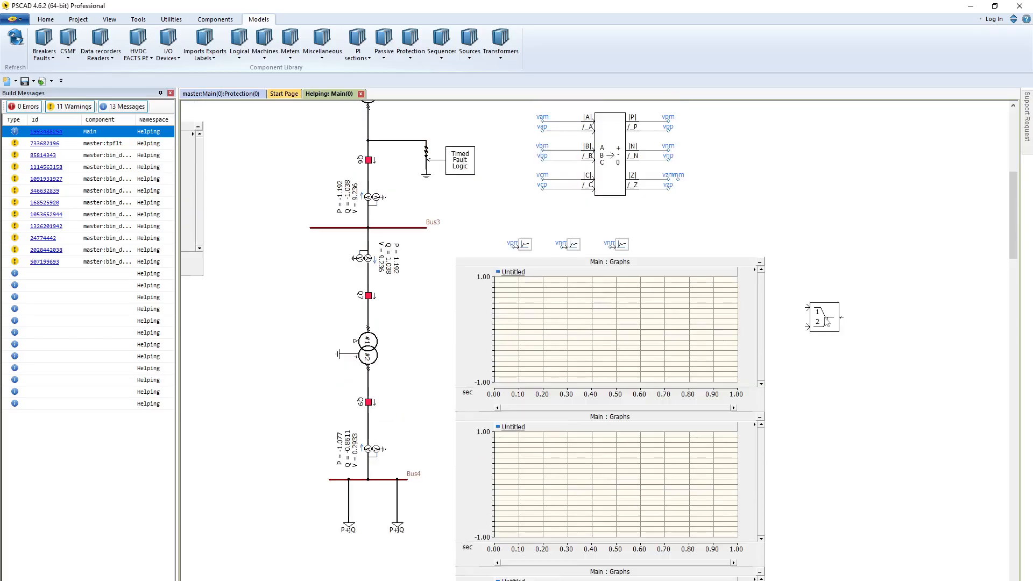
{"action": "left_click", "coordinate": [818, 214]}
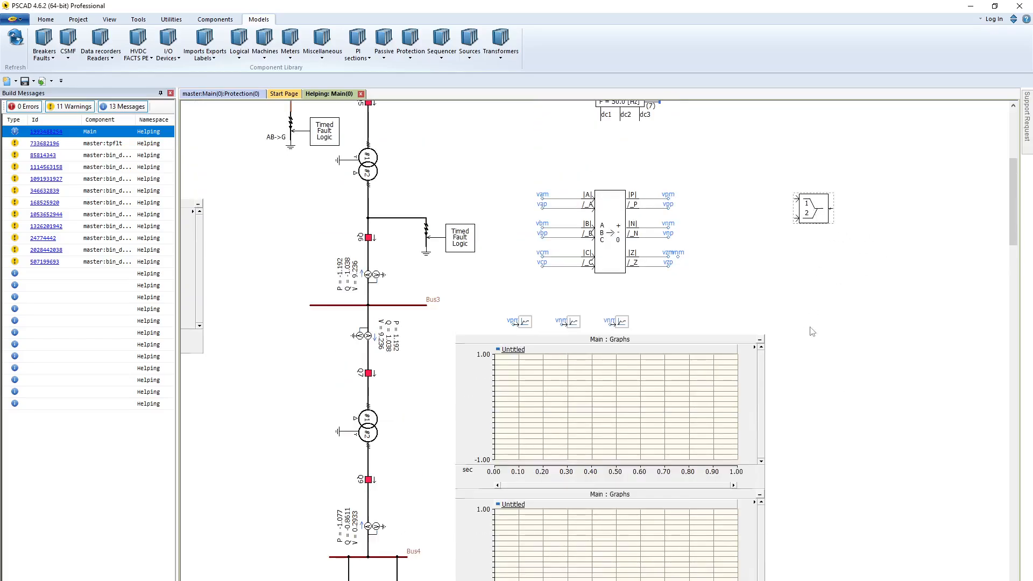
{"action": "left_click_drag", "start_coordinate": [809, 213], "coordinate": [857, 216]}
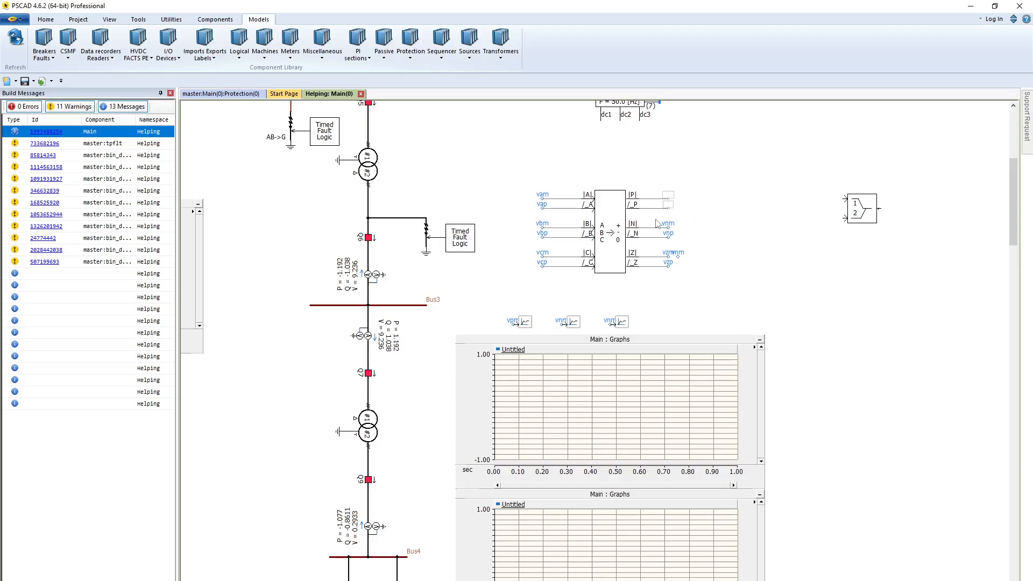
Copy the vpm and vpp labels beside the merger and wire them to its inputs 1 and 2
{"action": "key", "text": "ctrl+v"}
{"action": "left_click", "coordinate": [819, 218]}
{"action": "left_click", "coordinate": [226, 21]}
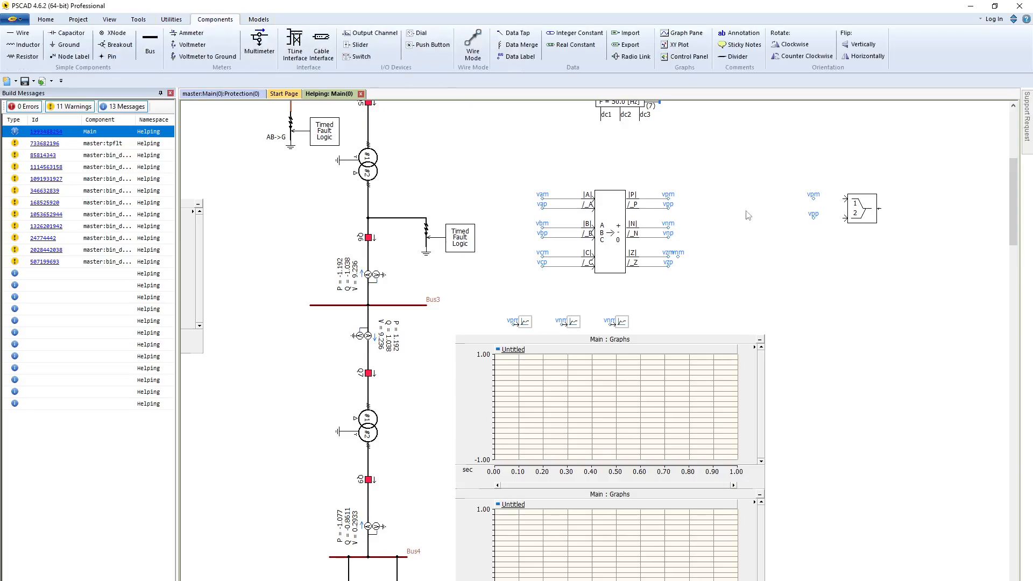
{"action": "left_click", "coordinate": [814, 199]}
{"action": "right_click", "coordinate": [840, 200]}
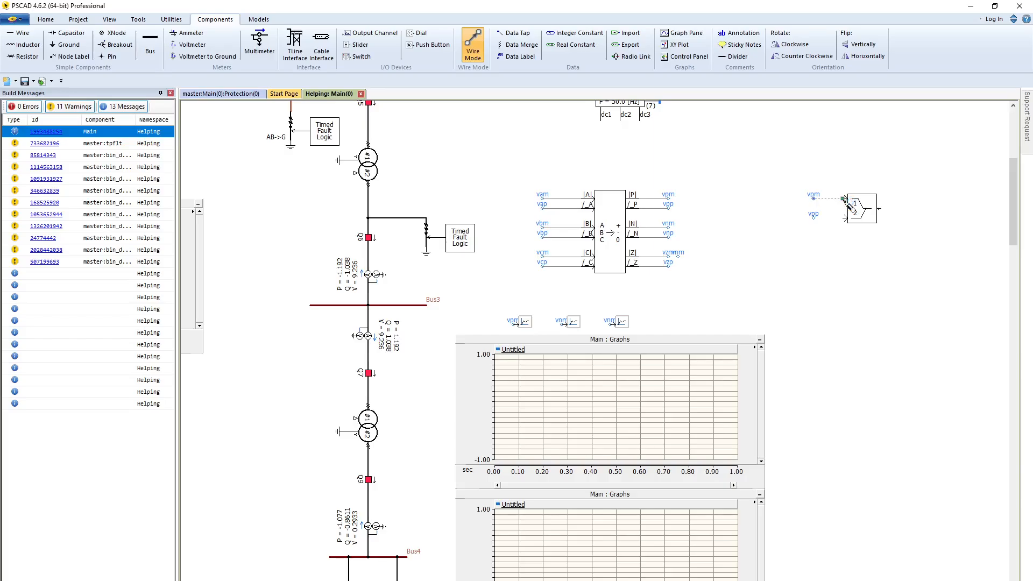
{"action": "left_click", "coordinate": [813, 218]}
{"action": "right_click", "coordinate": [844, 219]}
{"action": "key", "text": "Escape"}
Move the wired merger next to the row of output channels and attach a copied output channel to its output
{"action": "left_click_drag", "start_coordinate": [773, 160], "coordinate": [935, 269]}
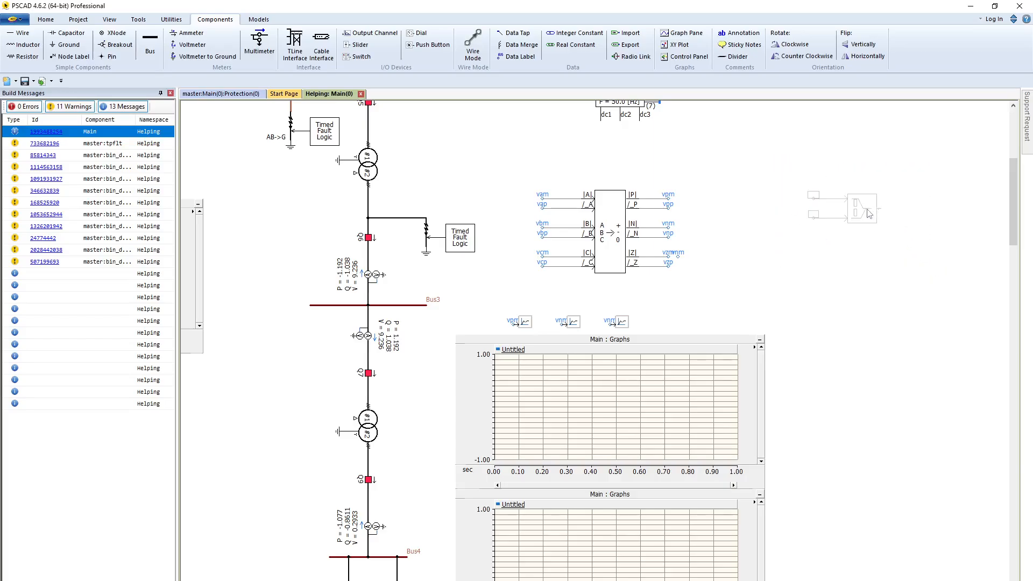
{"action": "left_click_drag", "start_coordinate": [868, 210], "coordinate": [713, 315]}
{"action": "left_click", "coordinate": [624, 322]}
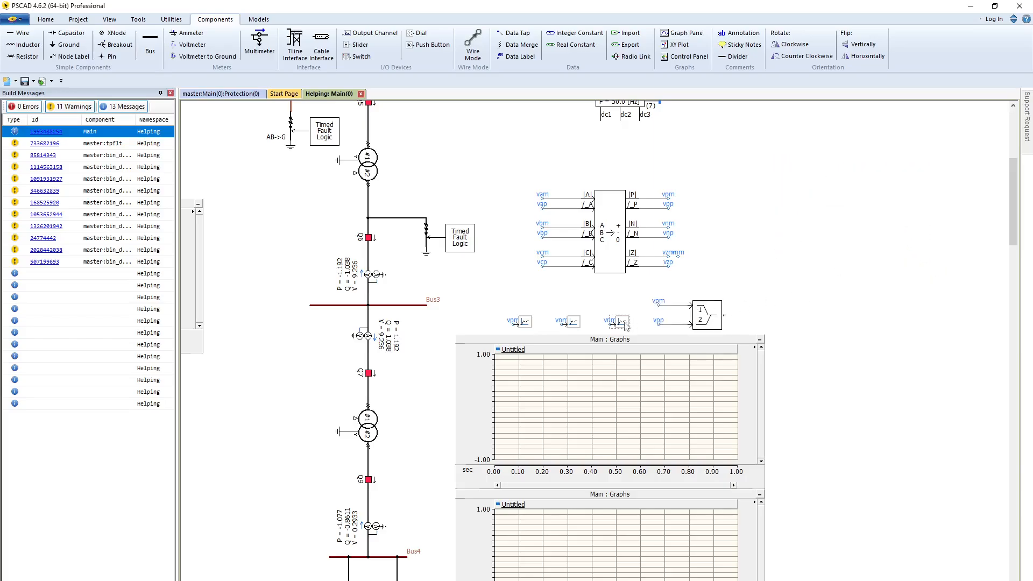
{"action": "key", "text": "ctrl+v"}
{"action": "left_click", "coordinate": [747, 318]}
Add a PhasorMeter for the Vector Merger's output channel, enlarge it and place it beside the first graph
{"action": "right_click", "coordinate": [747, 311]}
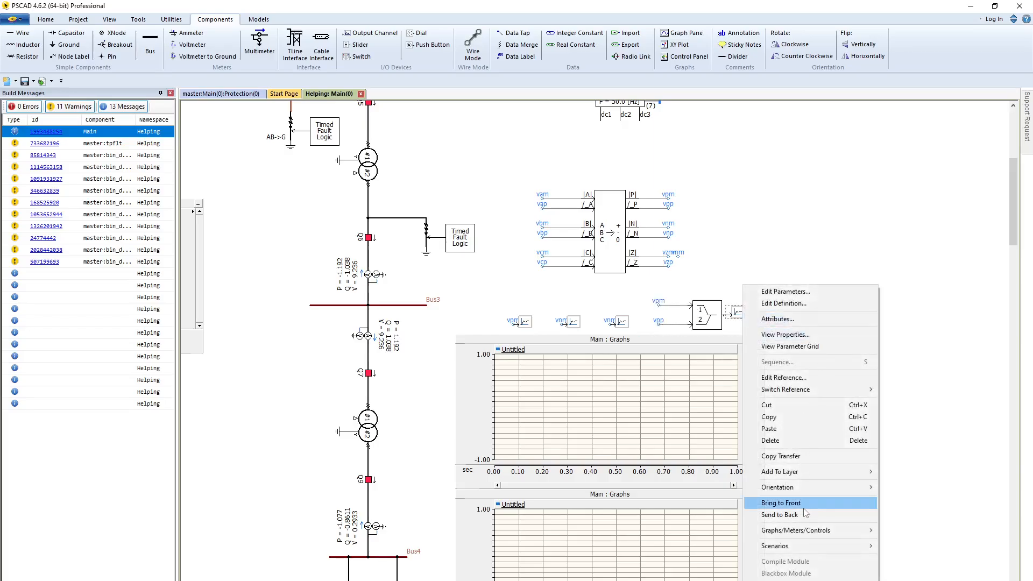
{"action": "mouse_move", "coordinate": [809, 531]}
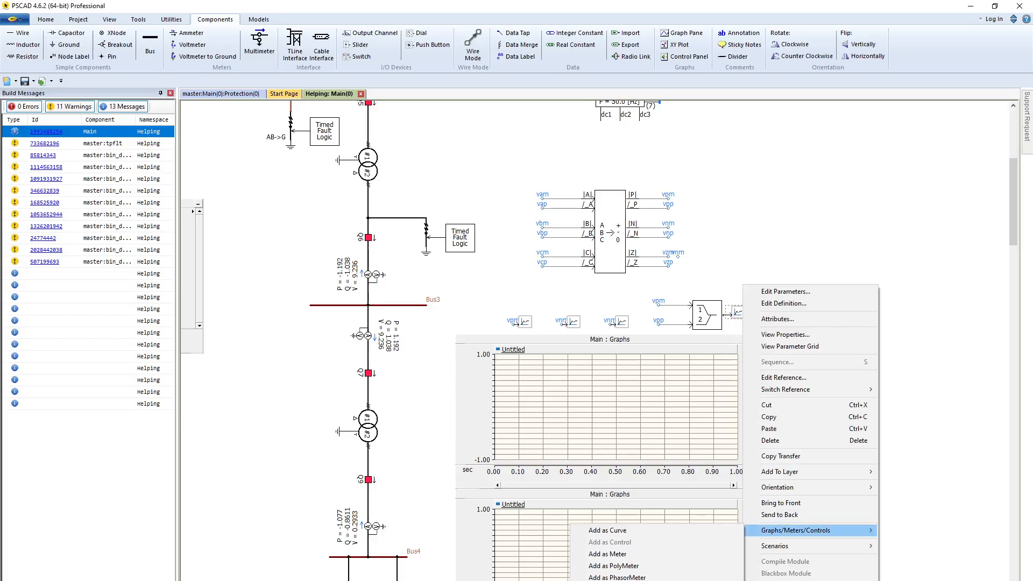
{"action": "left_click", "coordinate": [617, 577]}
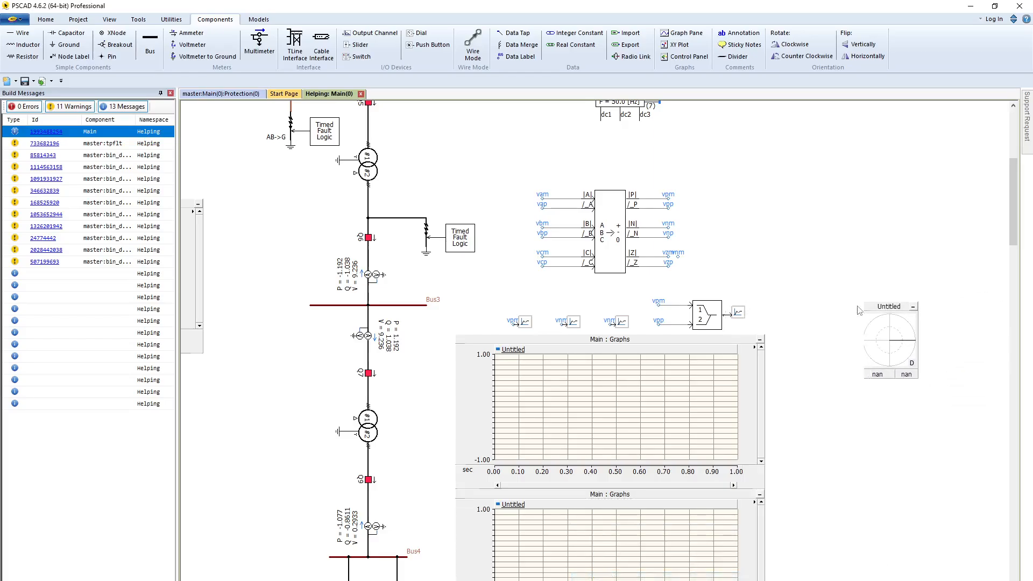
{"action": "left_click", "coordinate": [887, 395]}
{"action": "left_click_drag", "start_coordinate": [901, 413], "coordinate": [1008, 538]}
{"action": "left_click_drag", "start_coordinate": [883, 339], "coordinate": [809, 337]}
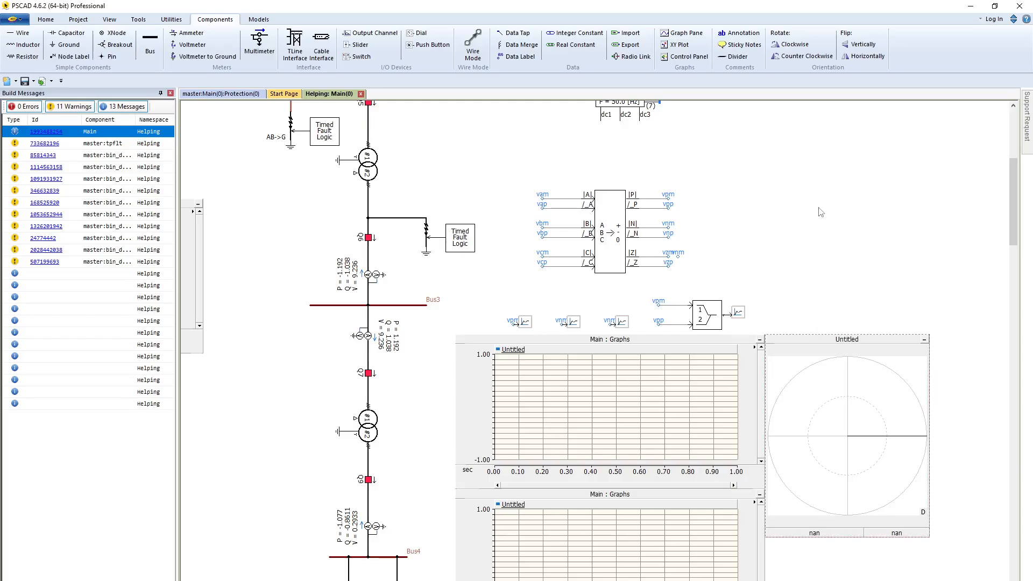
Run the simulation and fit the axes of all three stacked graphs to their plotted curves
{"action": "left_click", "coordinate": [47, 19]}
{"action": "left_click", "coordinate": [159, 43]}
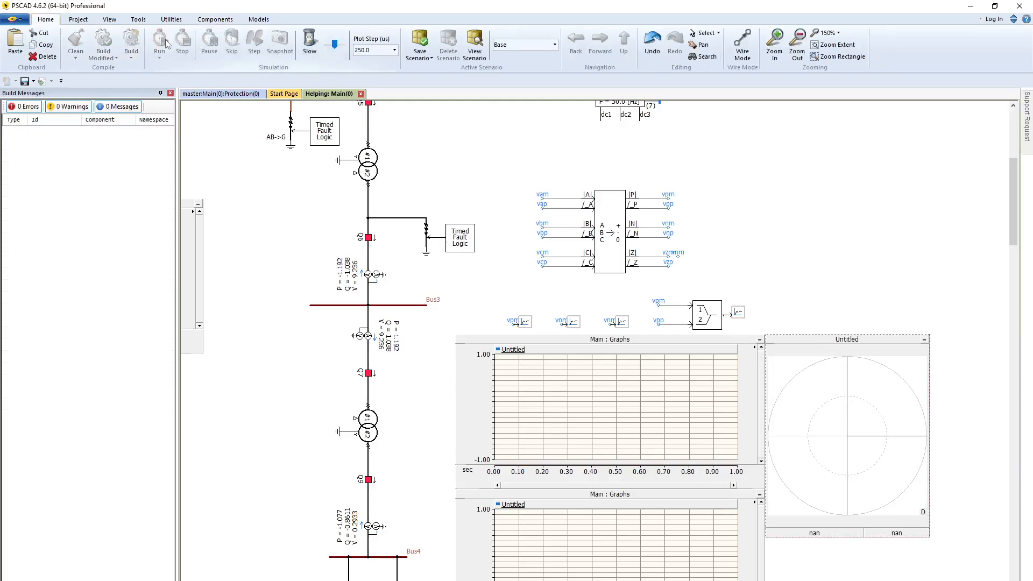
{"action": "scroll", "coordinate": [713, 339], "scroll_direction": "down", "scroll_amount": 3}
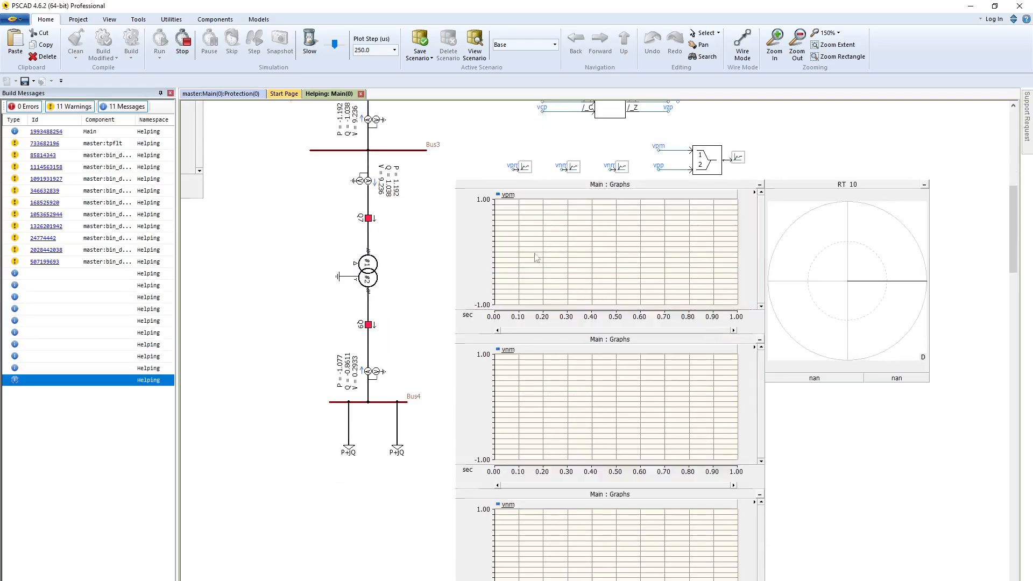
{"action": "left_click", "coordinate": [468, 190]}
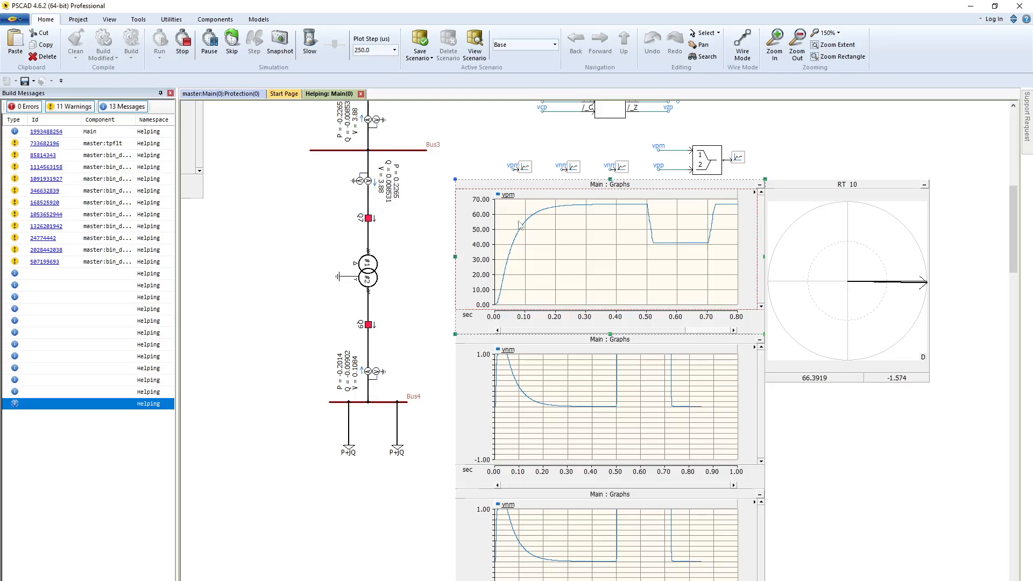
{"action": "left_click", "coordinate": [482, 344]}
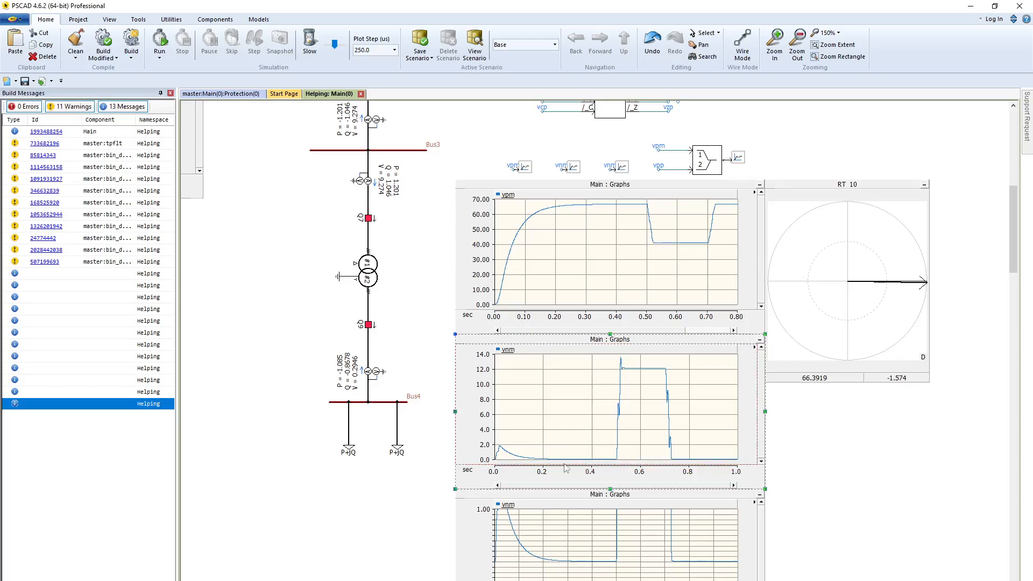
{"action": "left_click", "coordinate": [482, 500]}
{"action": "scroll", "coordinate": [552, 506], "scroll_direction": "down", "scroll_amount": 3}
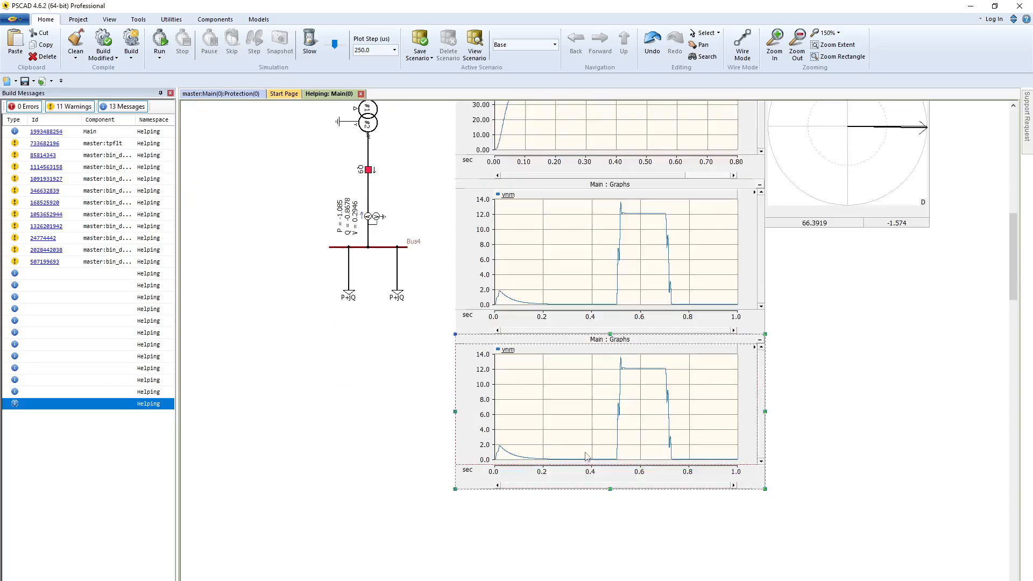
Examine the vpm curve closely after its dip, comparing its steady magnitude with the phasor meter's reading
{"action": "scroll", "coordinate": [588, 456], "scroll_direction": "up", "scroll_amount": 1}
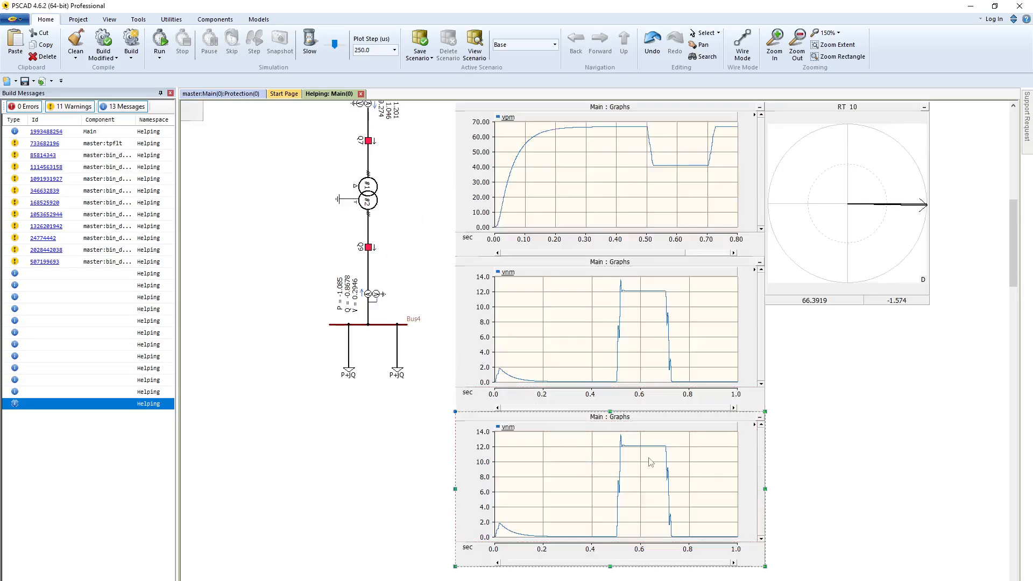
{"action": "scroll", "coordinate": [650, 458], "scroll_direction": "up", "scroll_amount": 1}
{"action": "scroll", "coordinate": [648, 460], "scroll_direction": "up", "scroll_amount": 1}
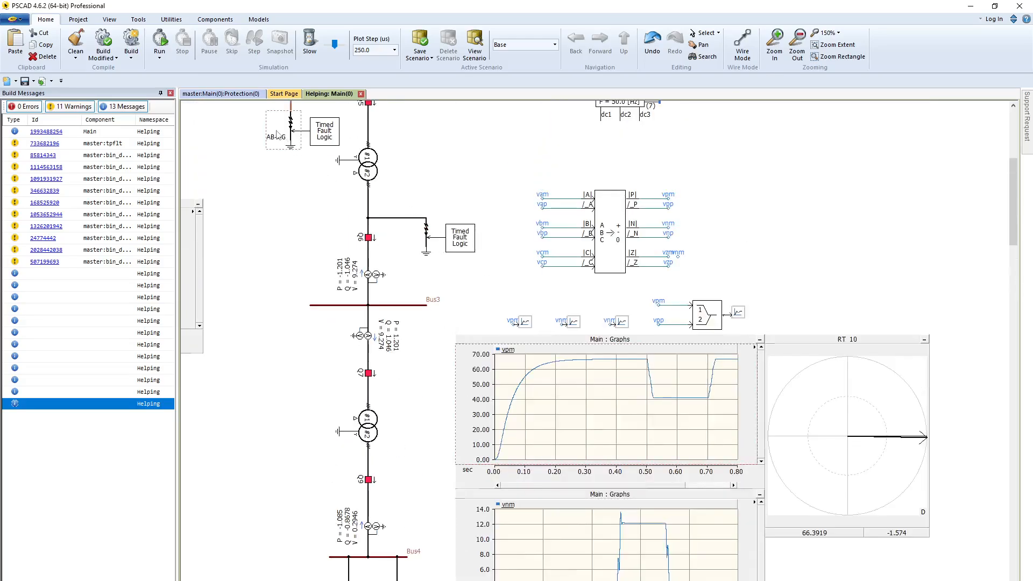
{"action": "scroll", "coordinate": [586, 442], "scroll_direction": "down", "scroll_amount": 3}
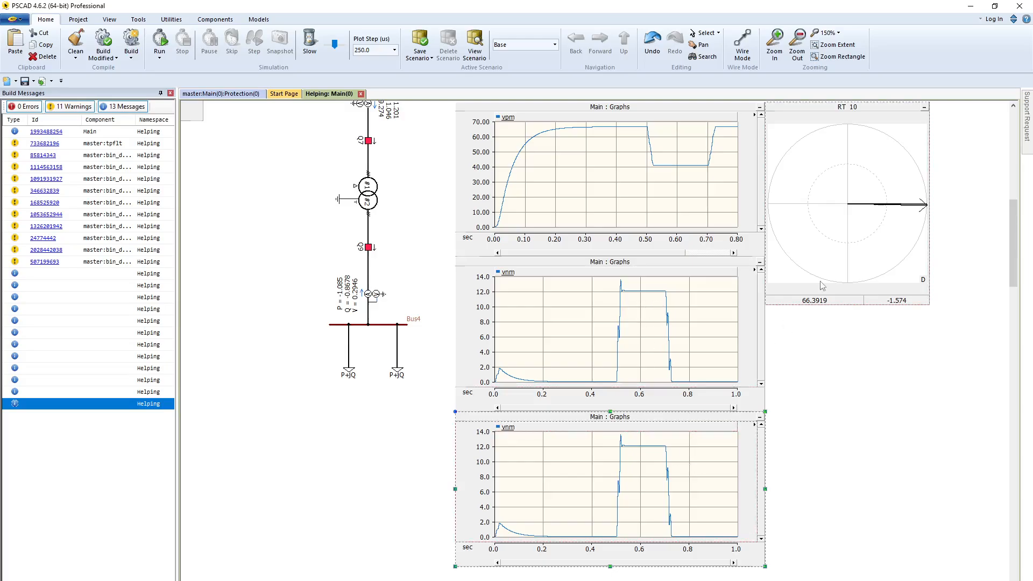
{"action": "scroll", "coordinate": [608, 207], "scroll_direction": "up", "scroll_amount": 3}
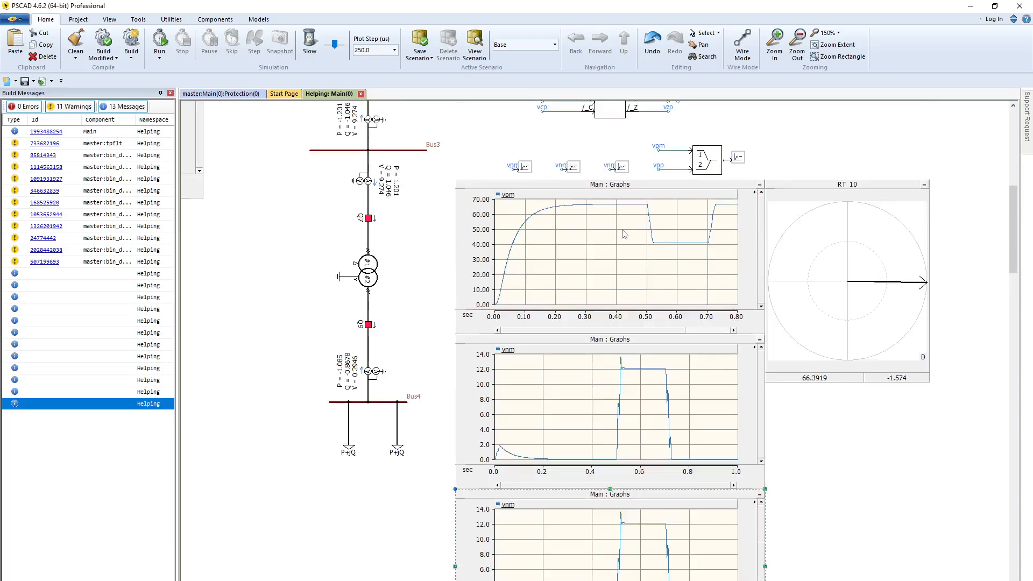
{"action": "mouse_move", "coordinate": [722, 226]}
{"action": "left_mouse_down"}
{"action": "mouse_move", "coordinate": [723, 180]}
{"action": "mouse_move", "coordinate": [719, 196]}
{"action": "left_mouse_up"}
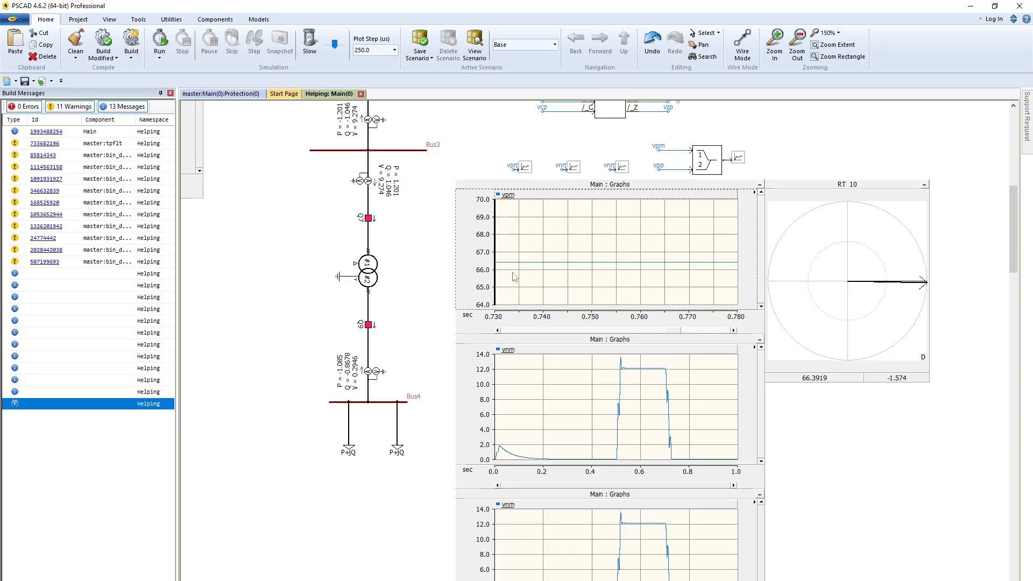
{"action": "left_click_drag", "start_coordinate": [532, 278], "coordinate": [492, 227]}
{"action": "left_click_drag", "start_coordinate": [527, 256], "coordinate": [512, 238]}
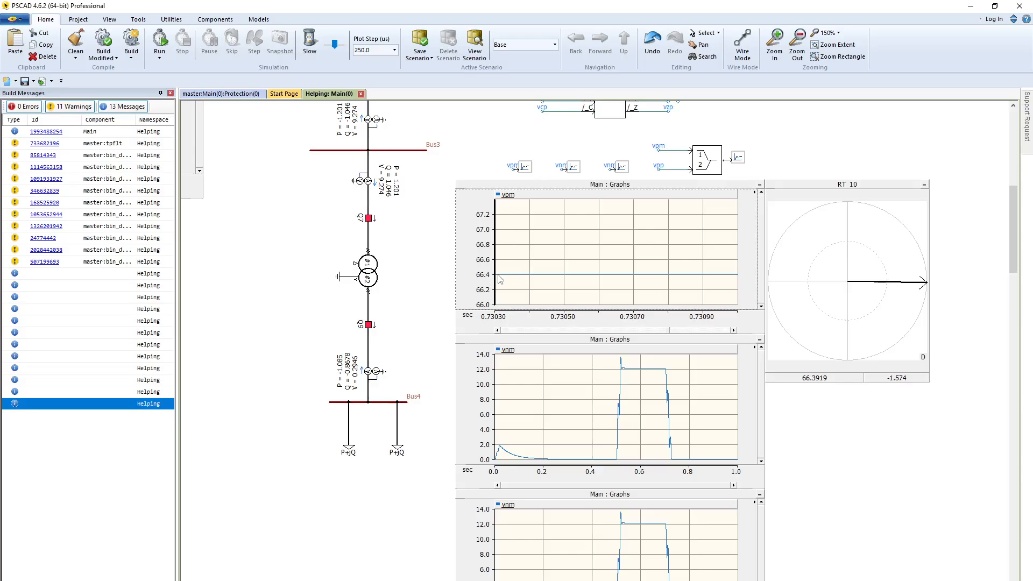
{"action": "left_click", "coordinate": [820, 380]}
{"action": "left_click", "coordinate": [855, 187]}
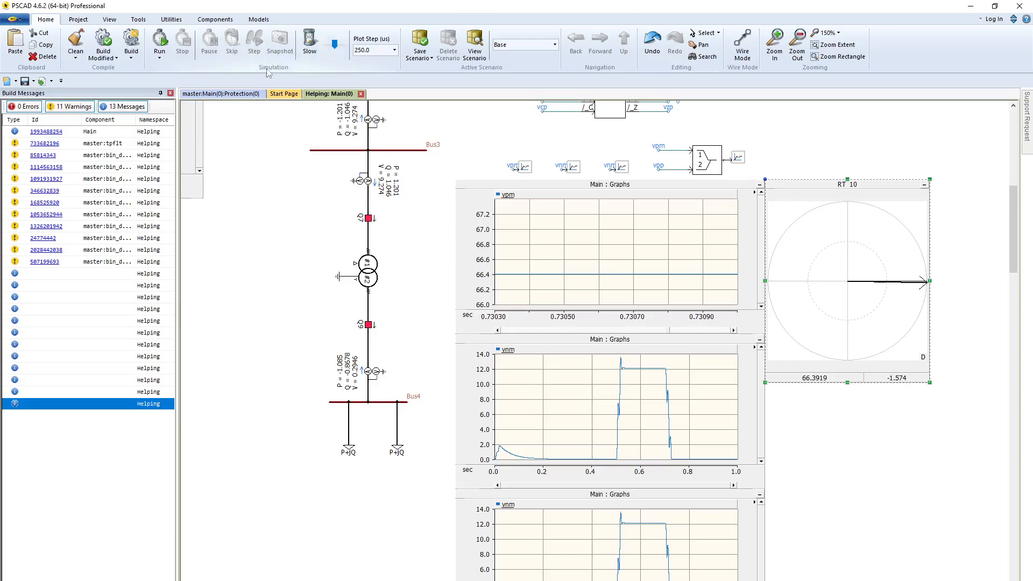
Return to the master library's Protection page and go up to the library's main page
{"action": "left_click", "coordinate": [252, 94]}
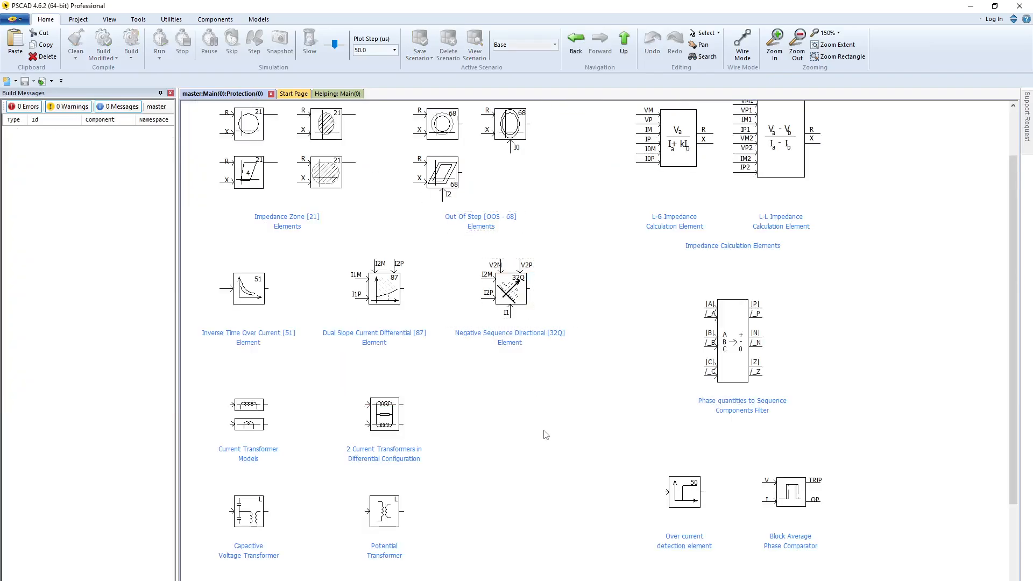
{"action": "left_click", "coordinate": [506, 311]}
{"action": "left_click", "coordinate": [337, 94]}
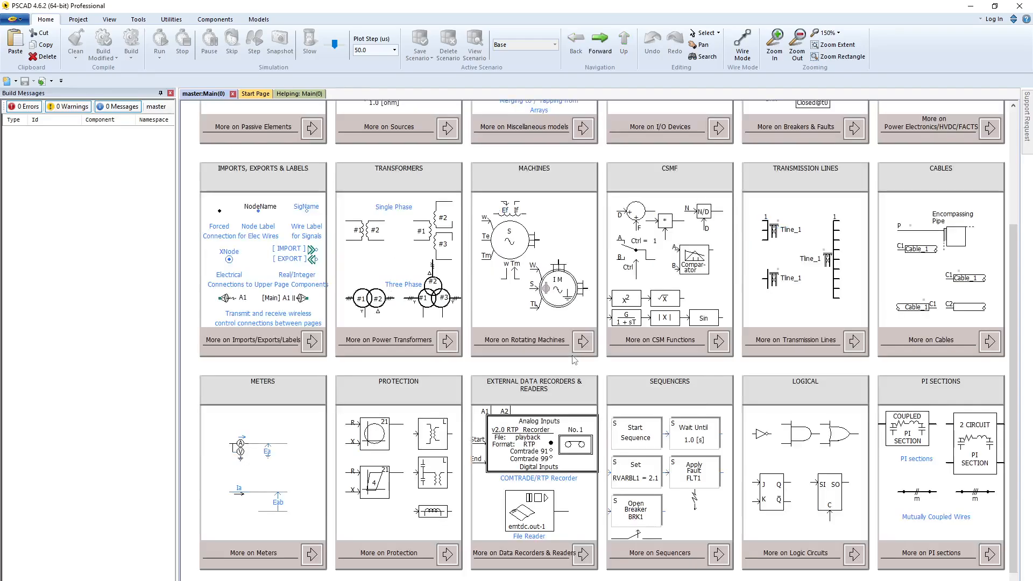